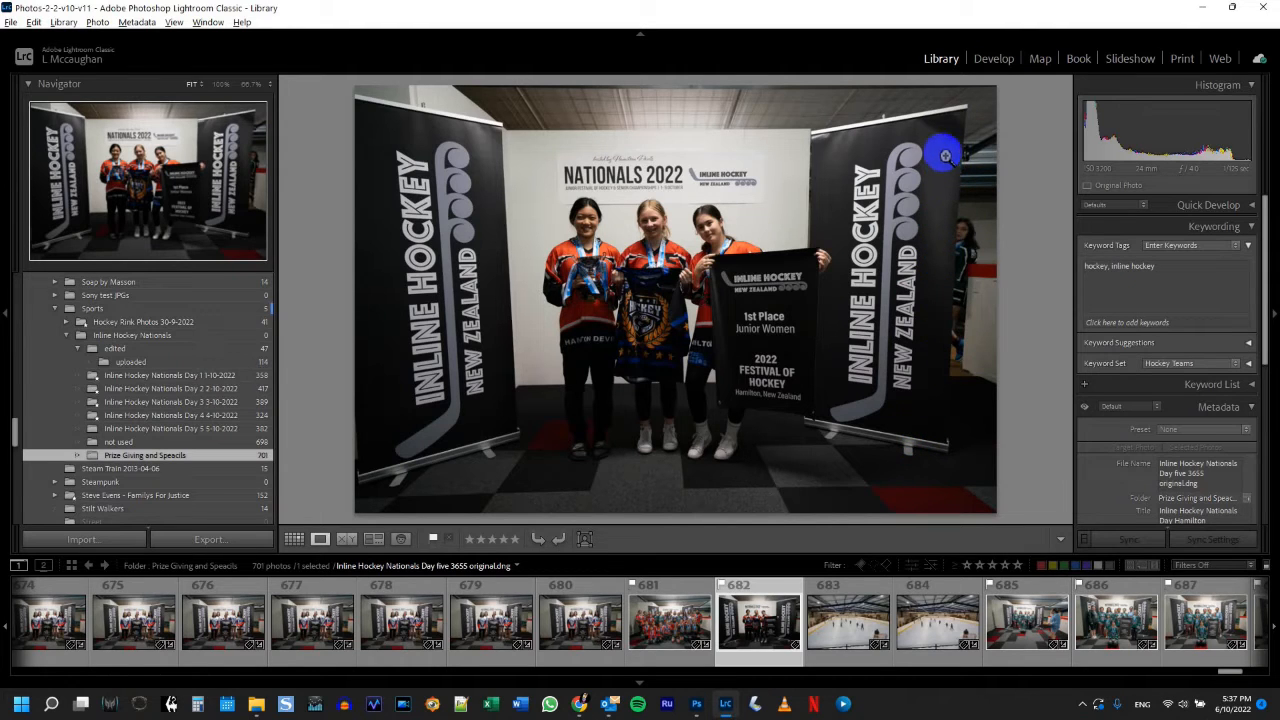
Apply the Hockey Team Edit With Masking preset to the photo in the Develop module
left_click(992, 58)
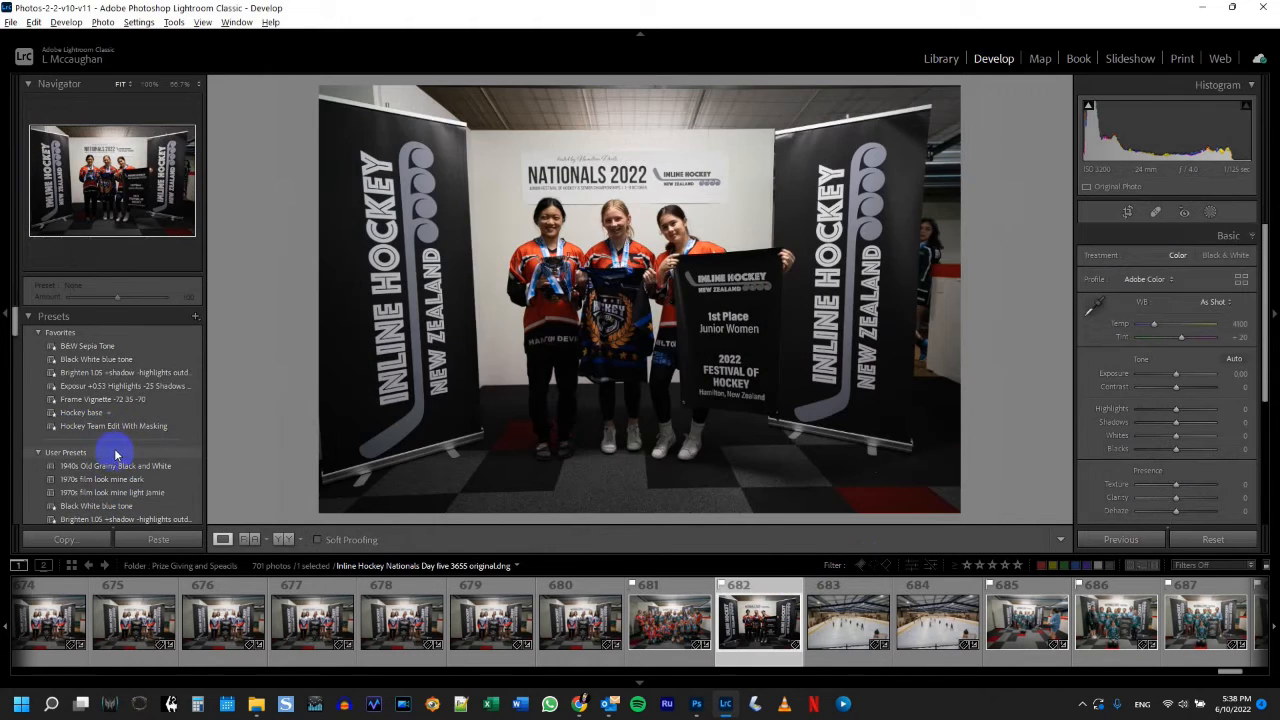
left_click(120, 427)
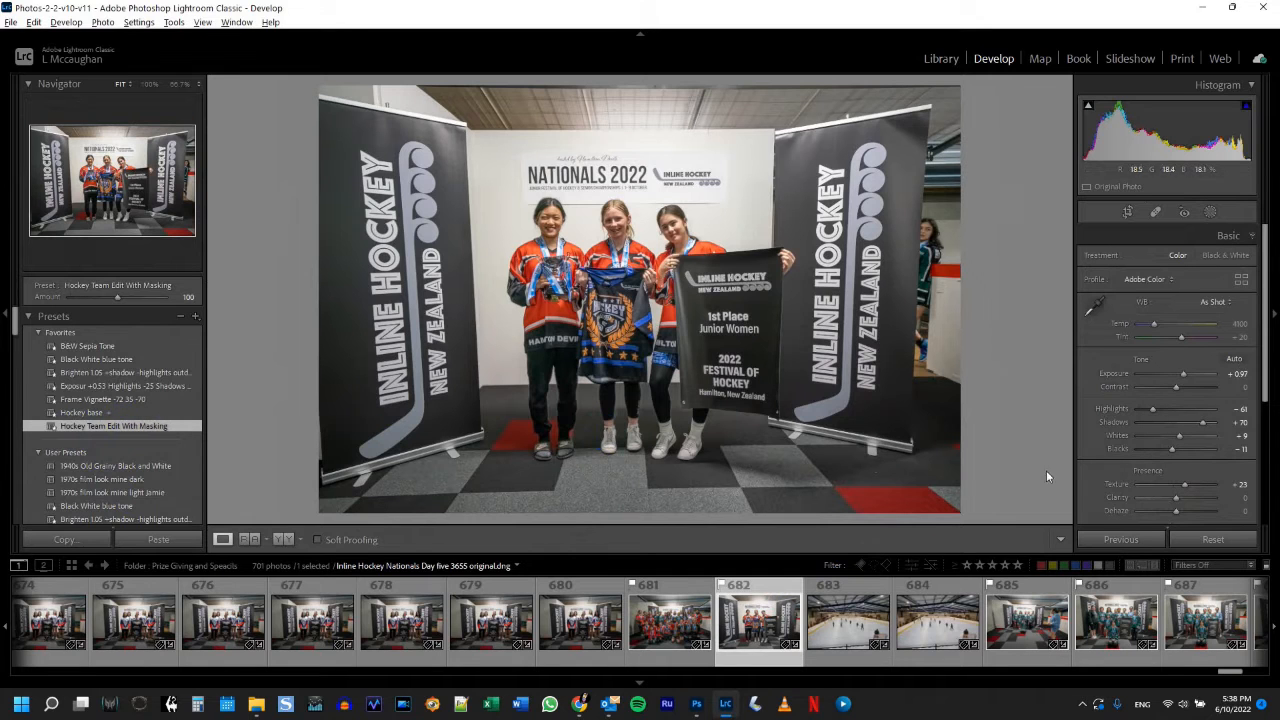
Crop the photo tighter at its original aspect ratio, framing the three players between the two standing banners
left_click(1127, 212)
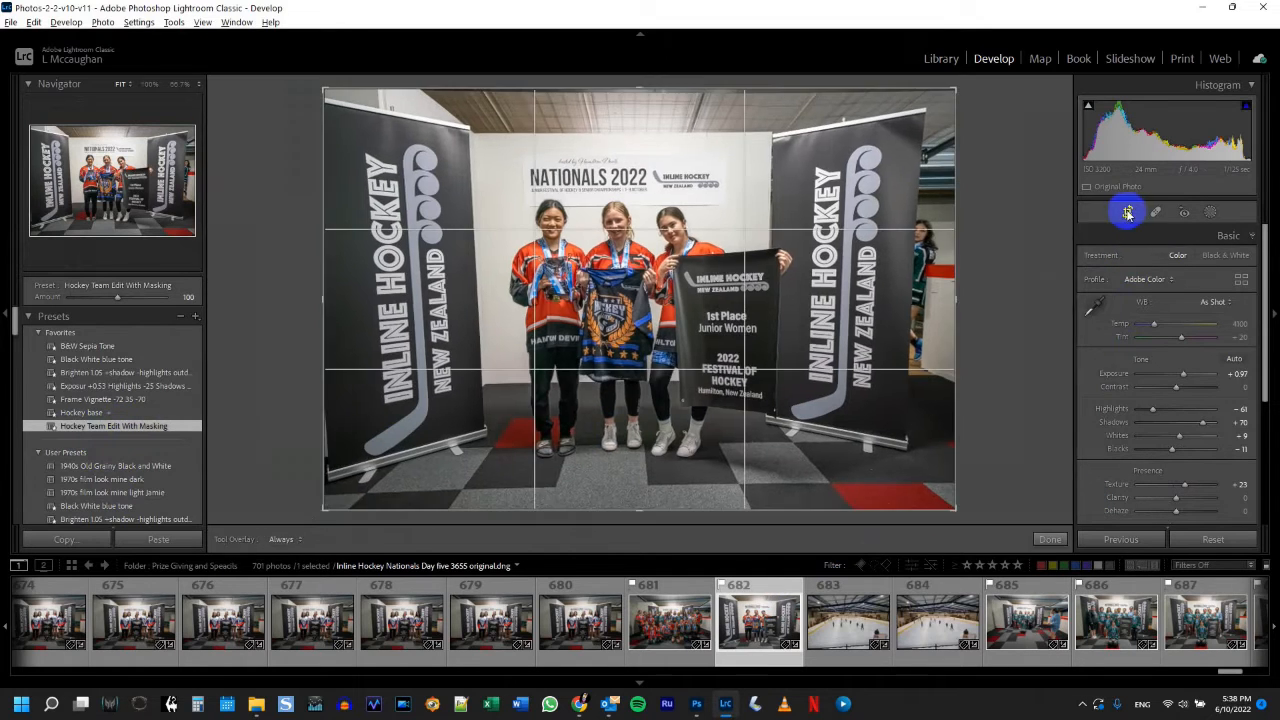
left_click_drag(647, 88, 647, 110)
left_click_drag(1001, 262, 998, 262)
left_click_drag(647, 489, 647, 476)
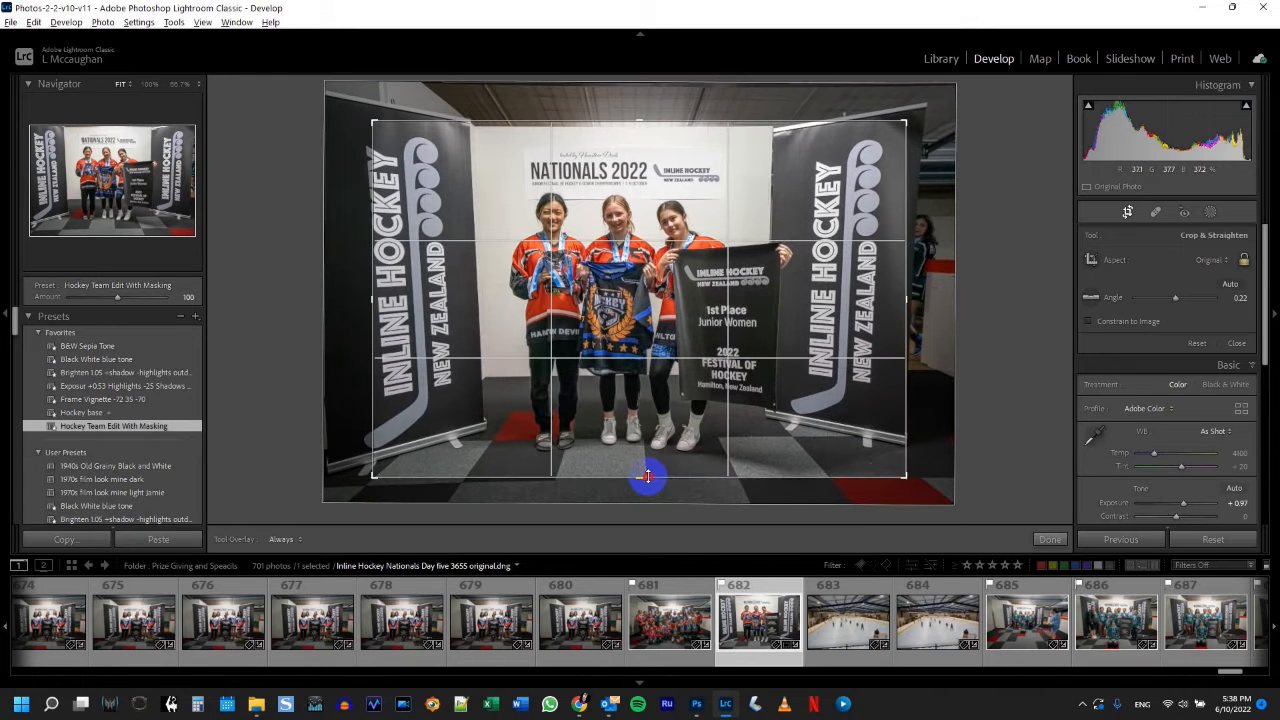
left_click_drag(671, 394, 706, 380)
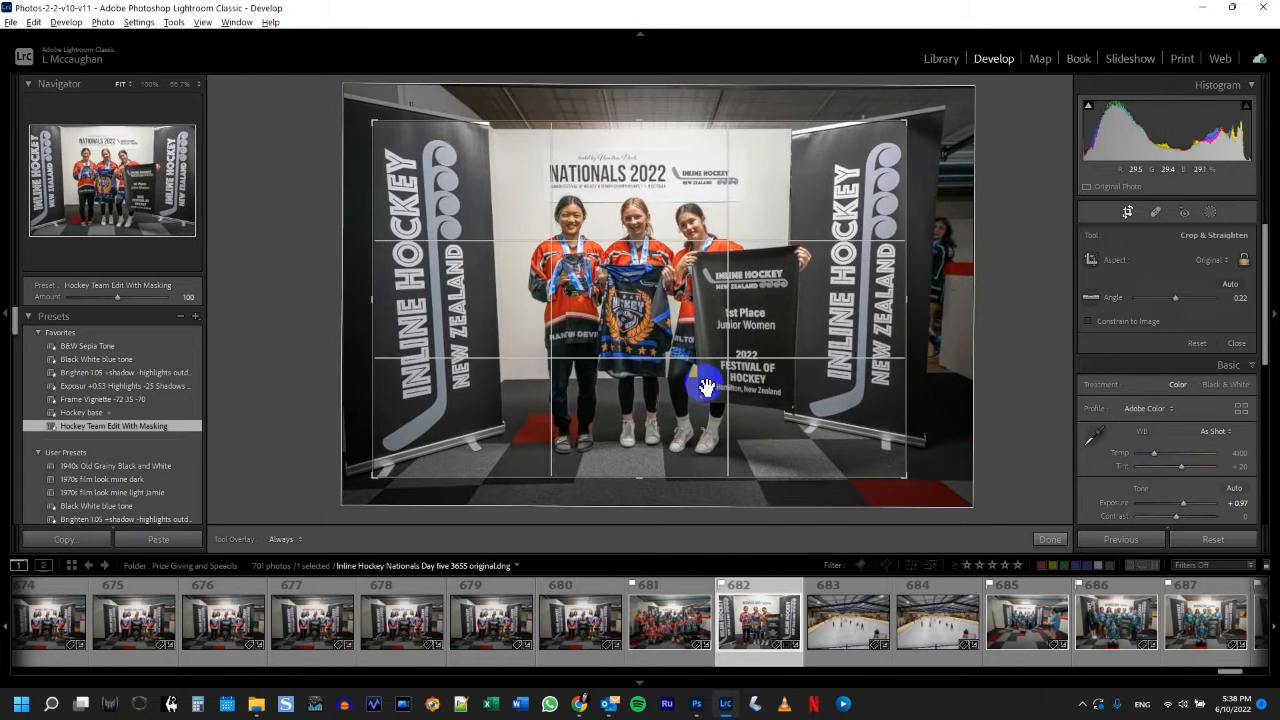
left_click_drag(900, 341, 903, 337)
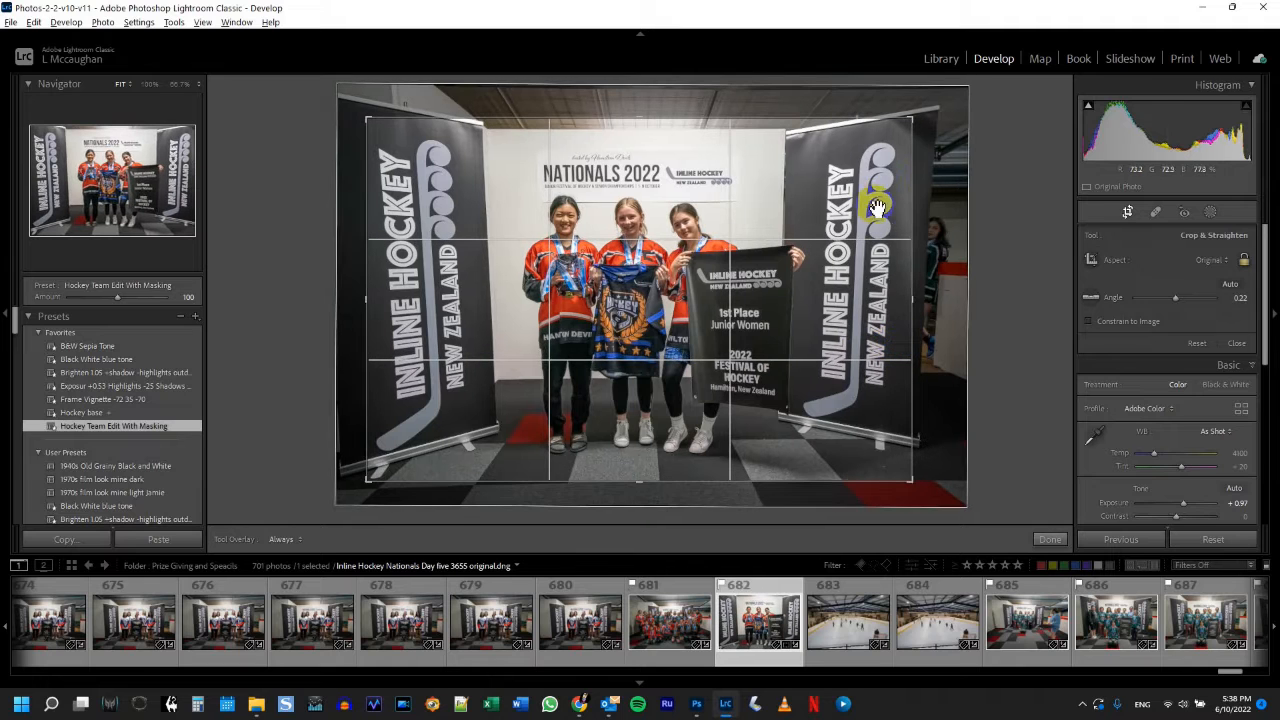
left_click_drag(686, 425, 689, 425)
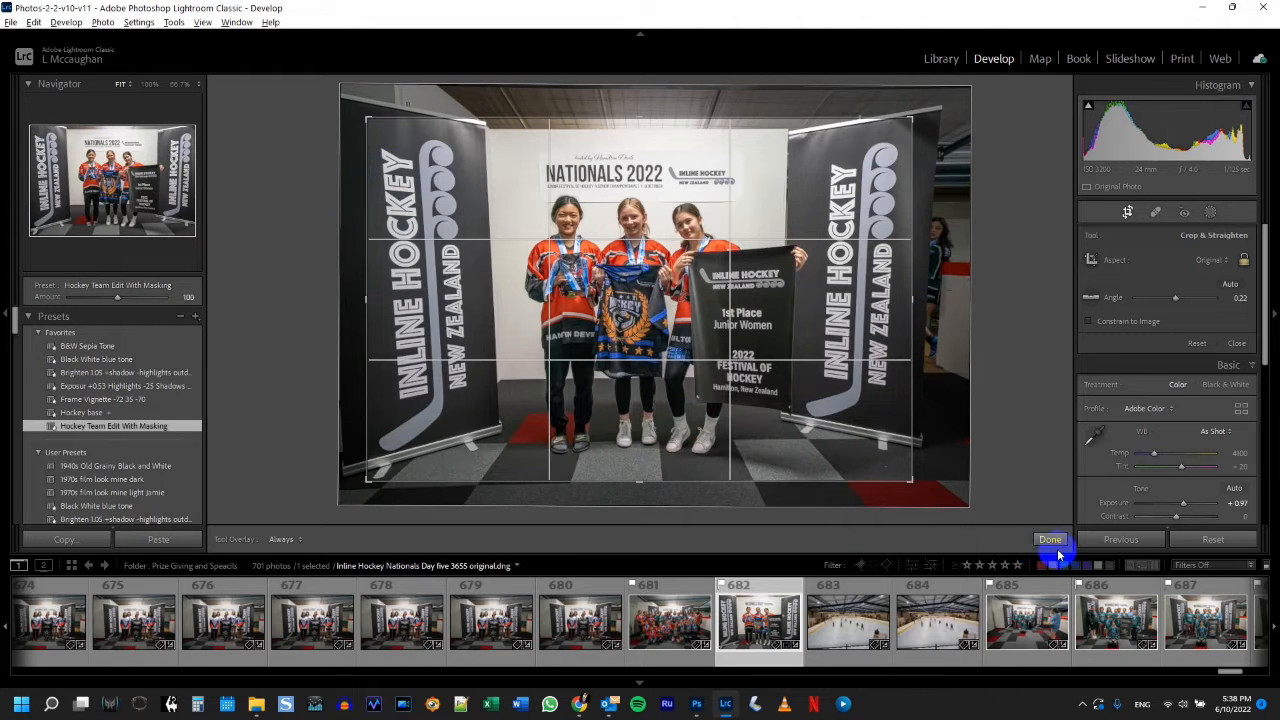
left_click(1054, 540)
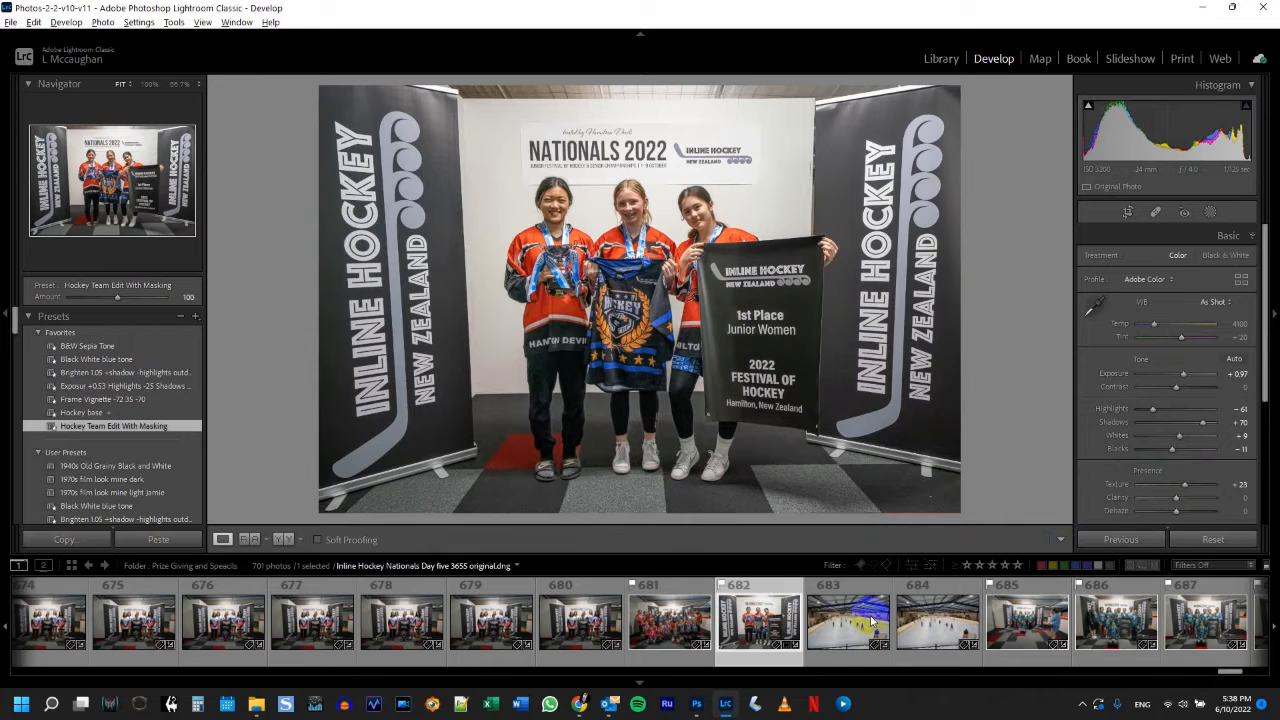
Create a virtual copy of the cropped photo and apply the Frame Vignette -72 35 -70 preset to the copy
right_click(777, 622)
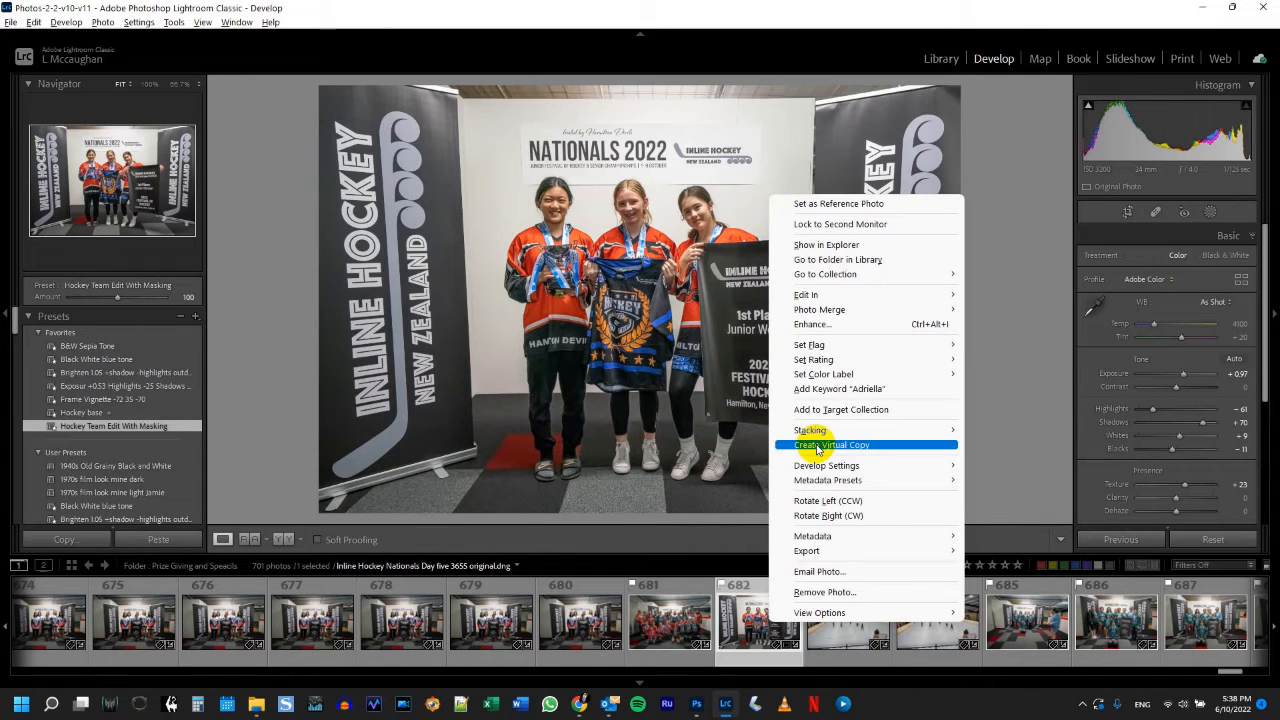
left_click(817, 445)
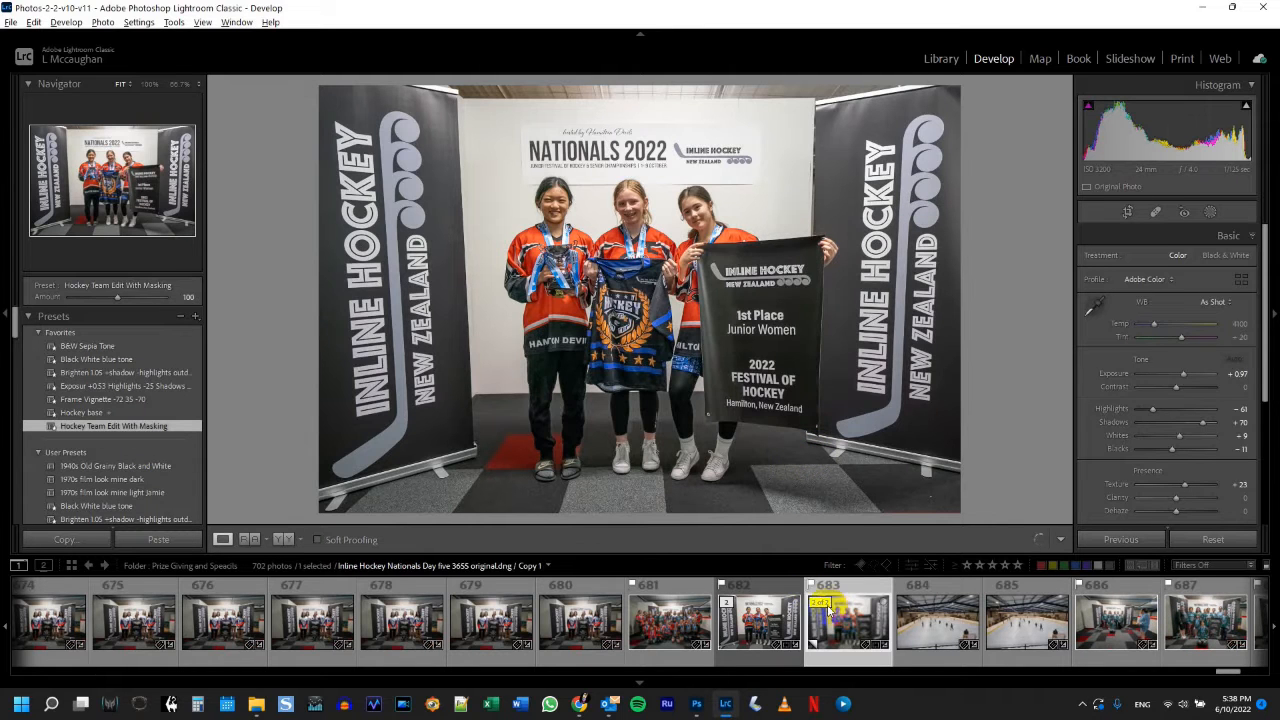
left_click(80, 401)
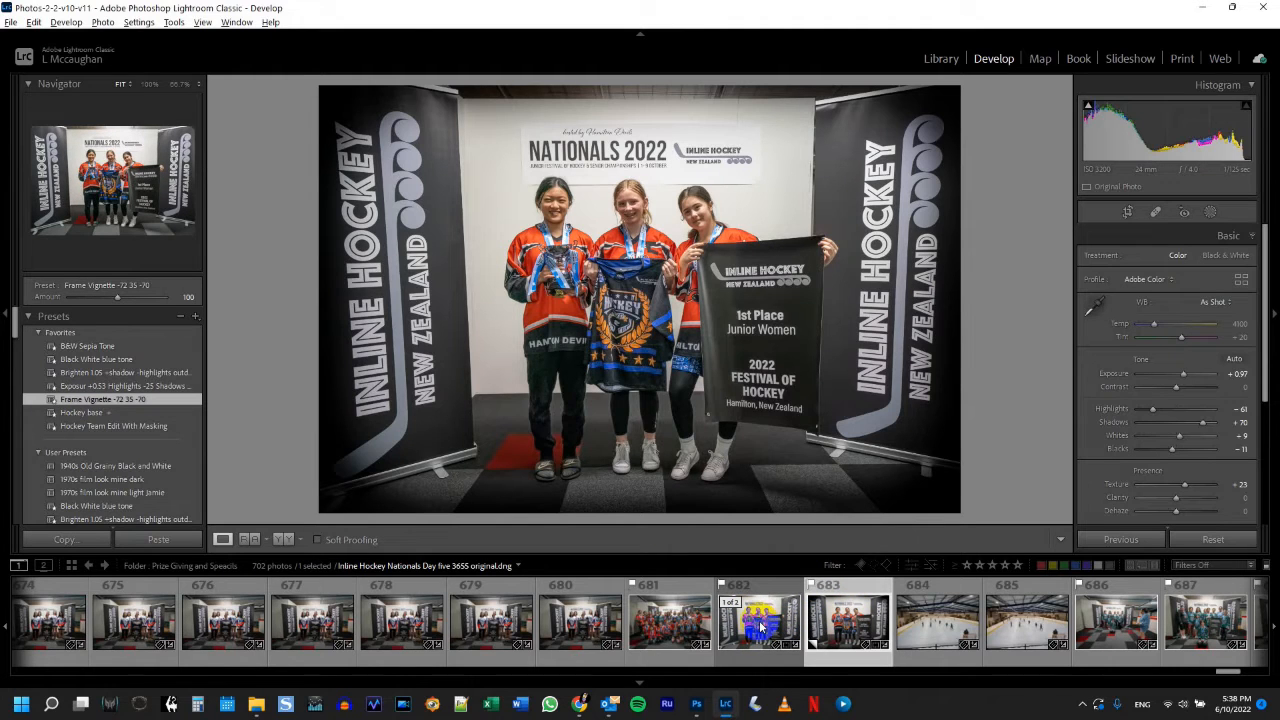
Open both the original photo and its vignetted virtual copy in Adobe Photoshop 2022
left_click(765, 627, "ctrl")
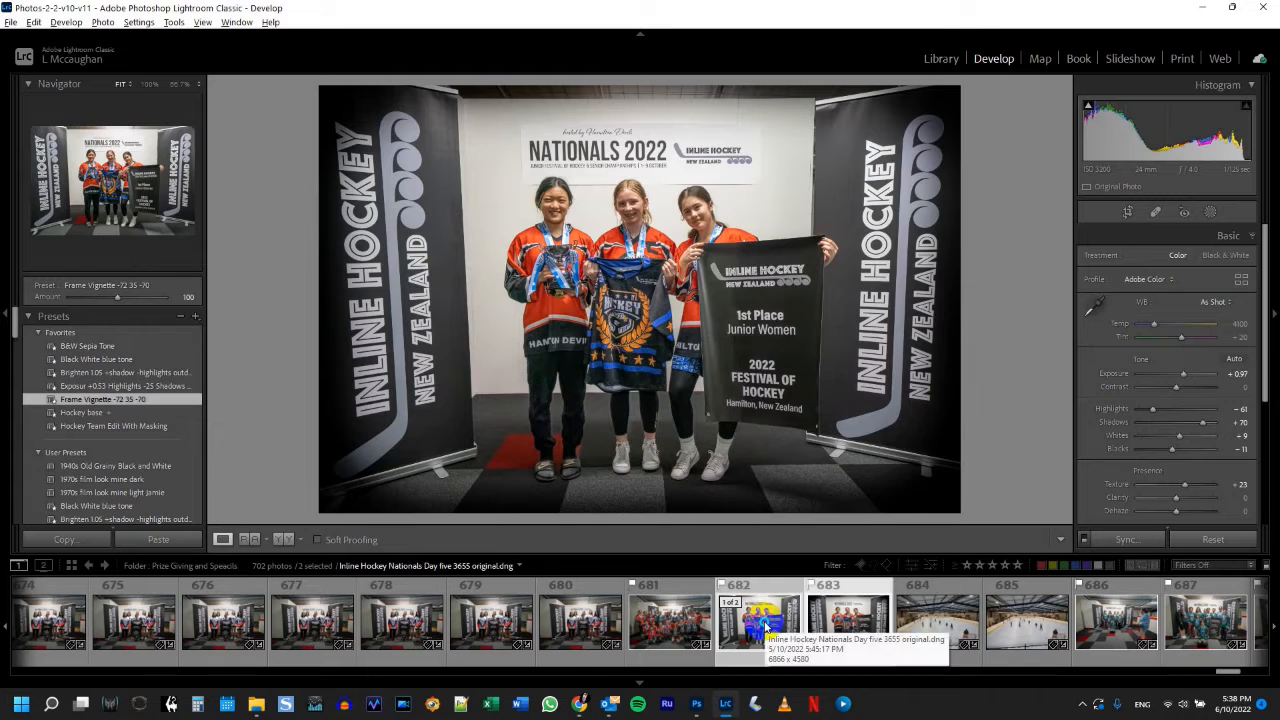
right_click(765, 627)
mouse_move(840, 296)
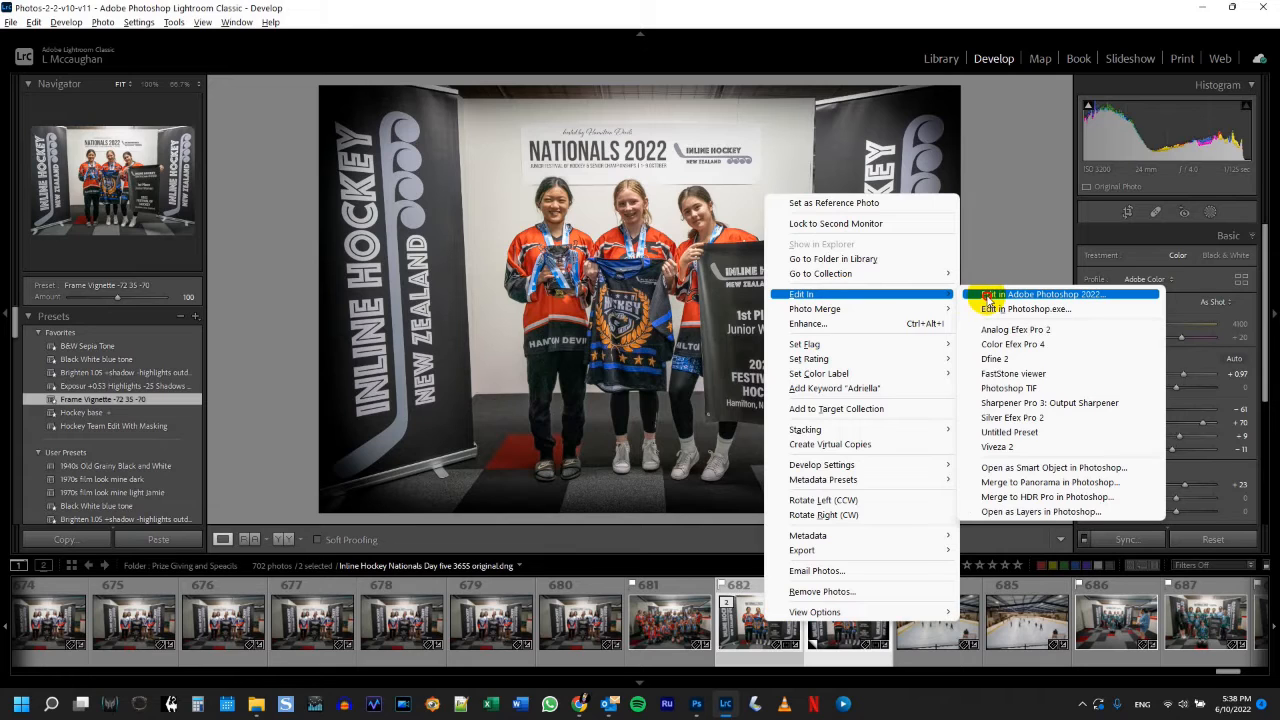
left_click(988, 295)
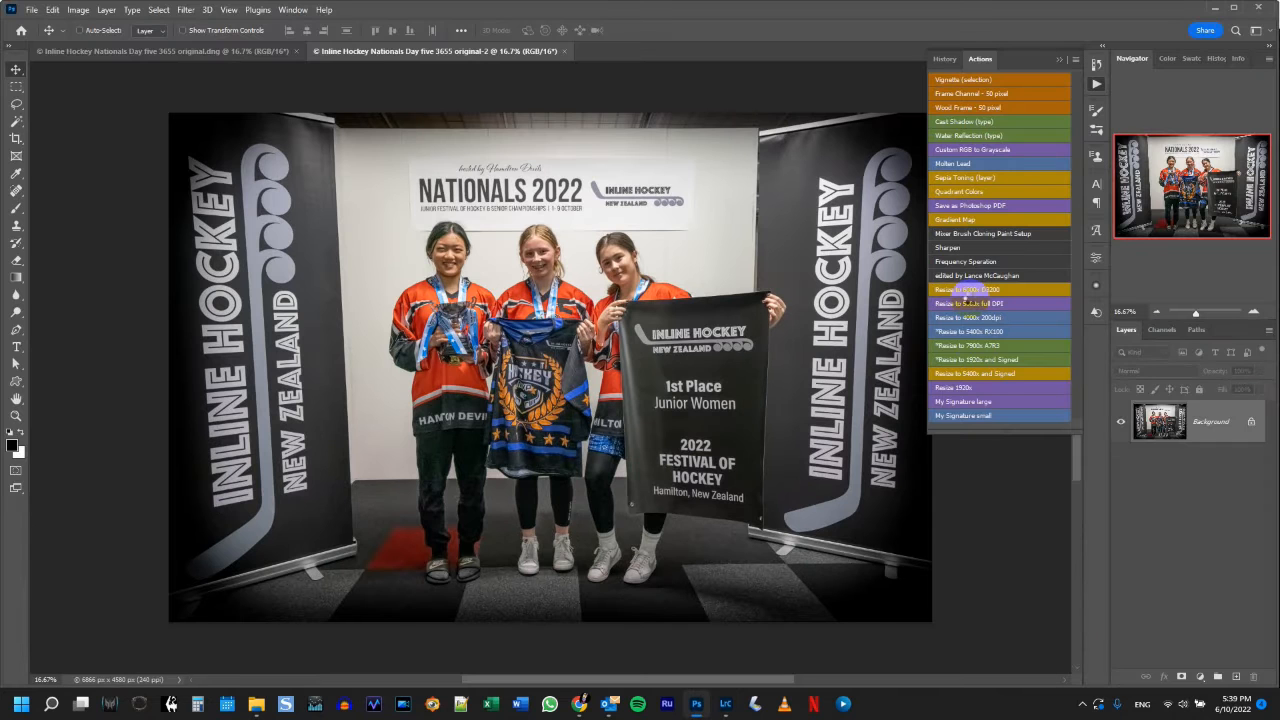
Stack the photo without vignette as a layer above the vignetted one and mask it to the automatically selected subjects
left_click(232, 53)
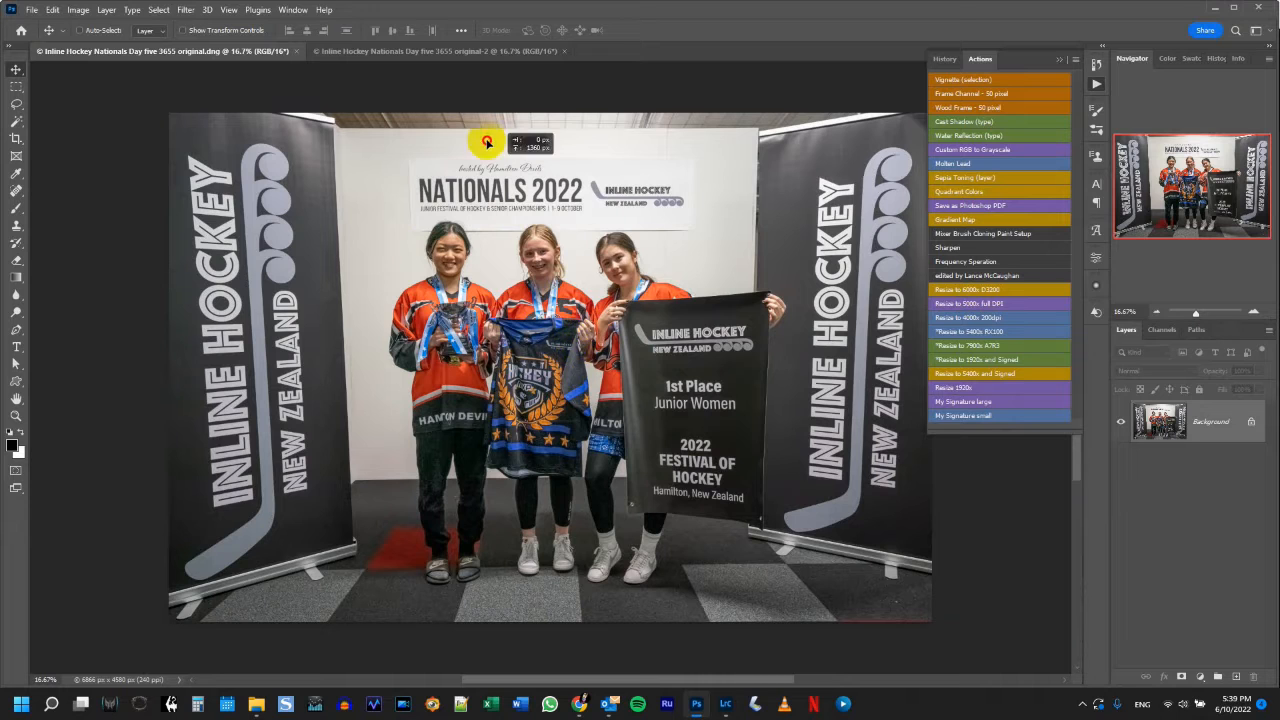
left_click(466, 51)
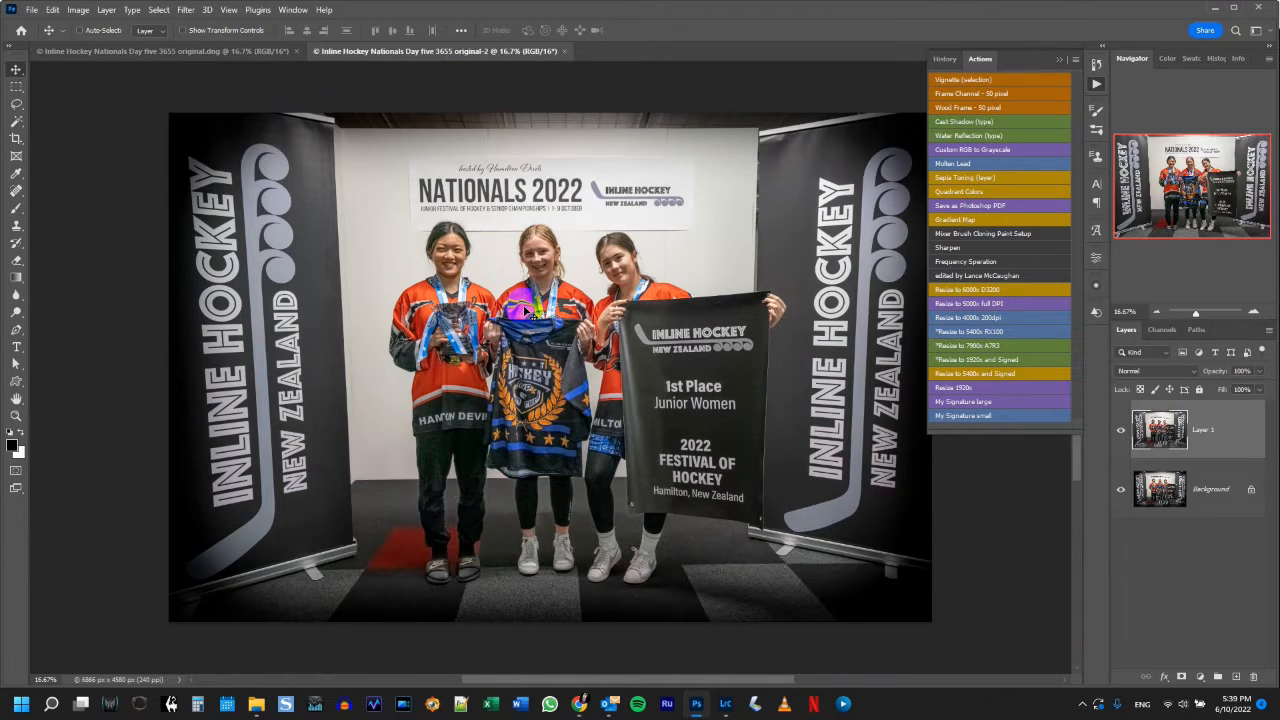
left_click(159, 10)
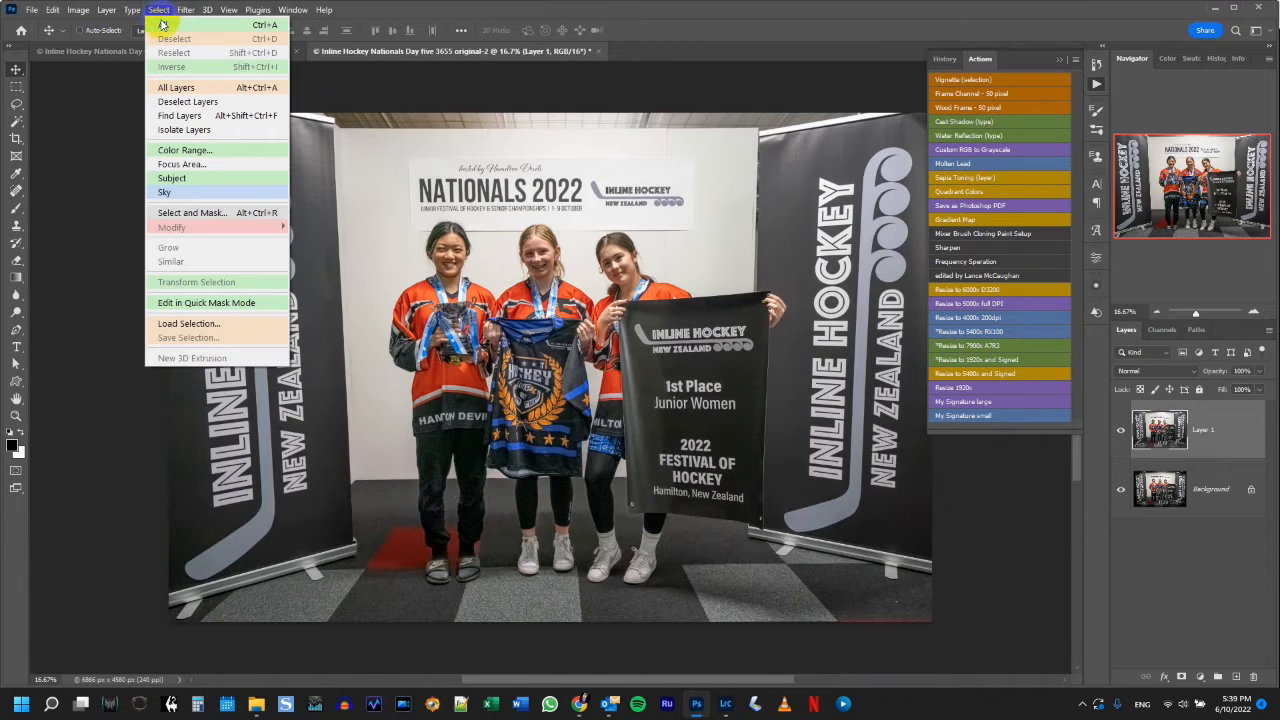
left_click(178, 178)
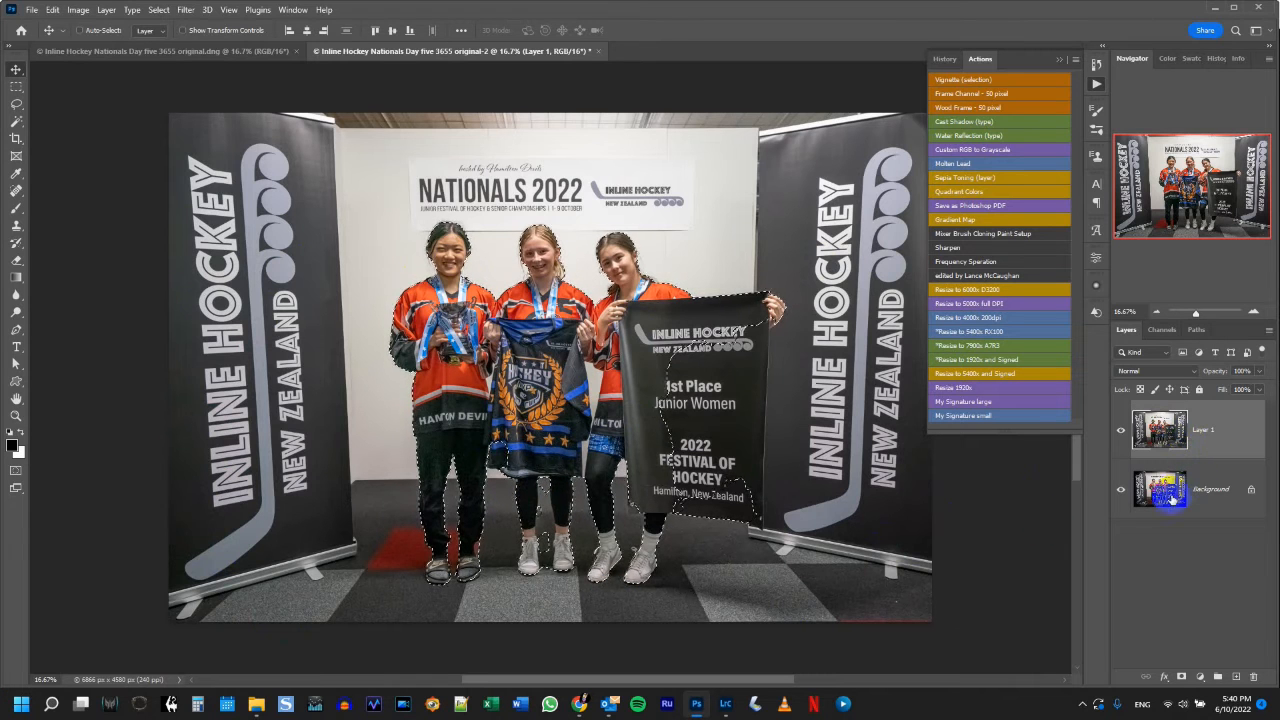
left_click(1181, 677)
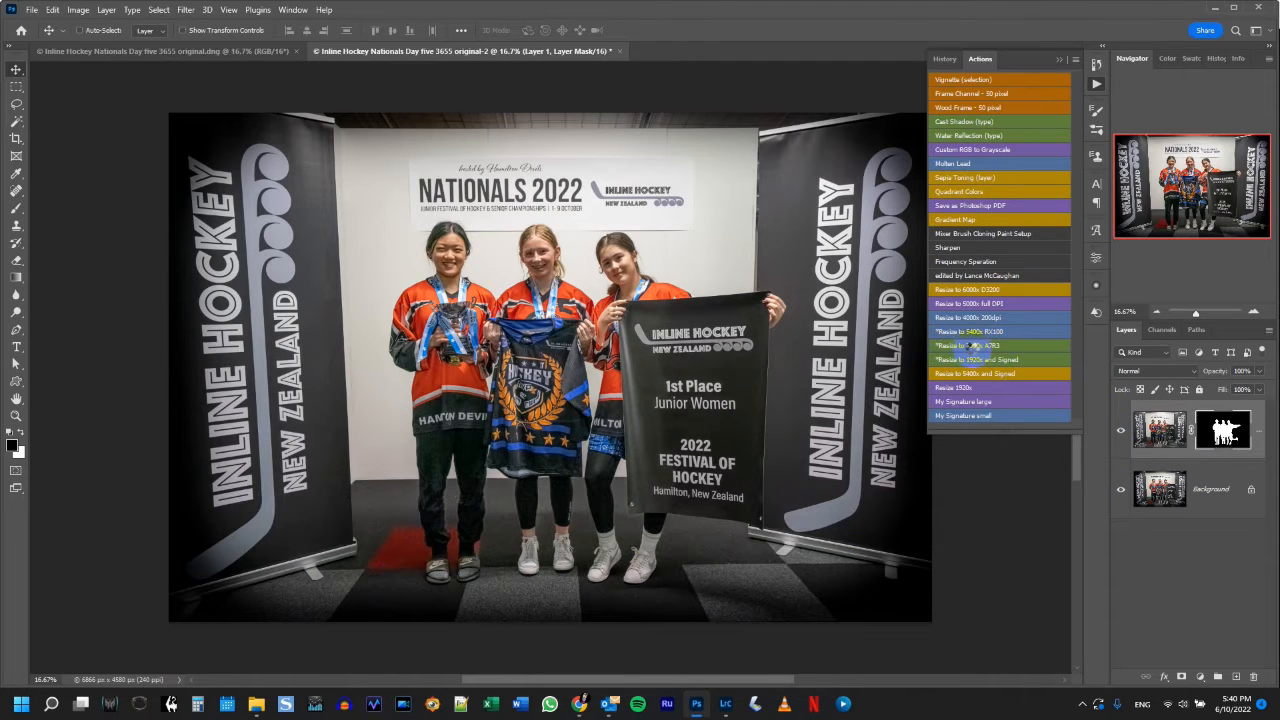
Run the Resize to 7900x A7R3 action and save a maximum-quality JPEG copy named Inline Hockey Nationals Day five 3655 full size
left_click(957, 349)
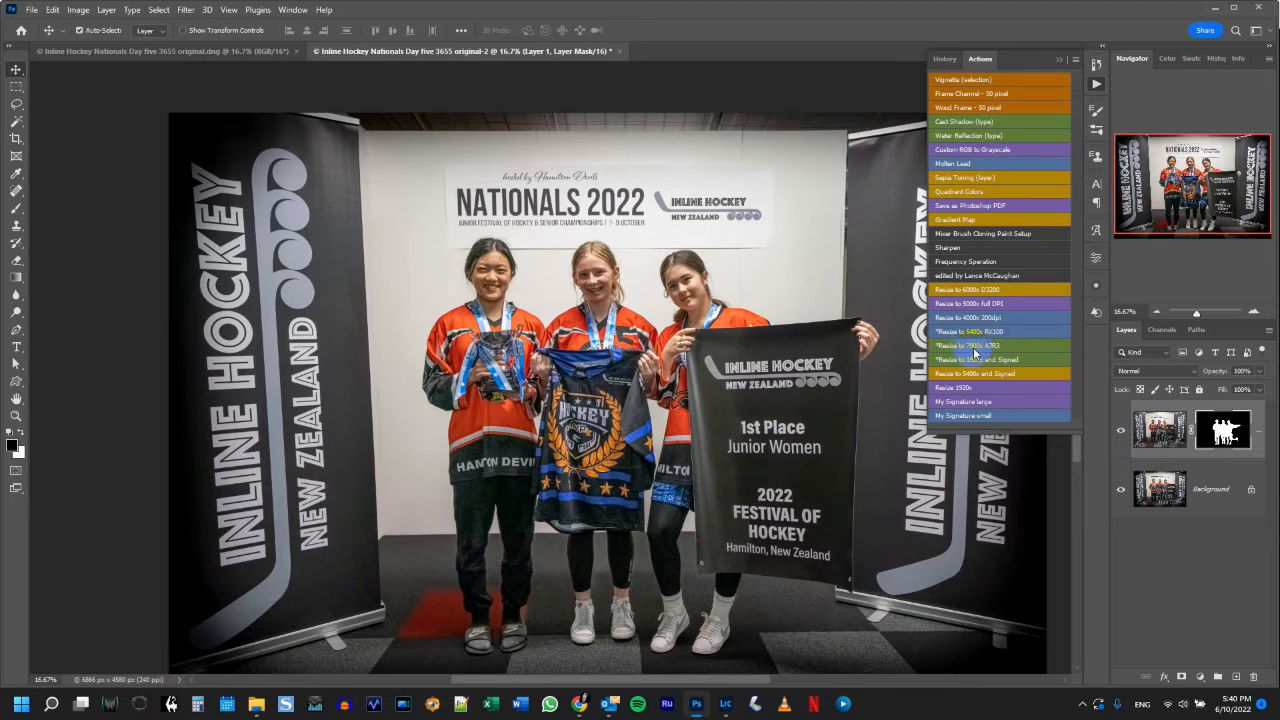
key("End")
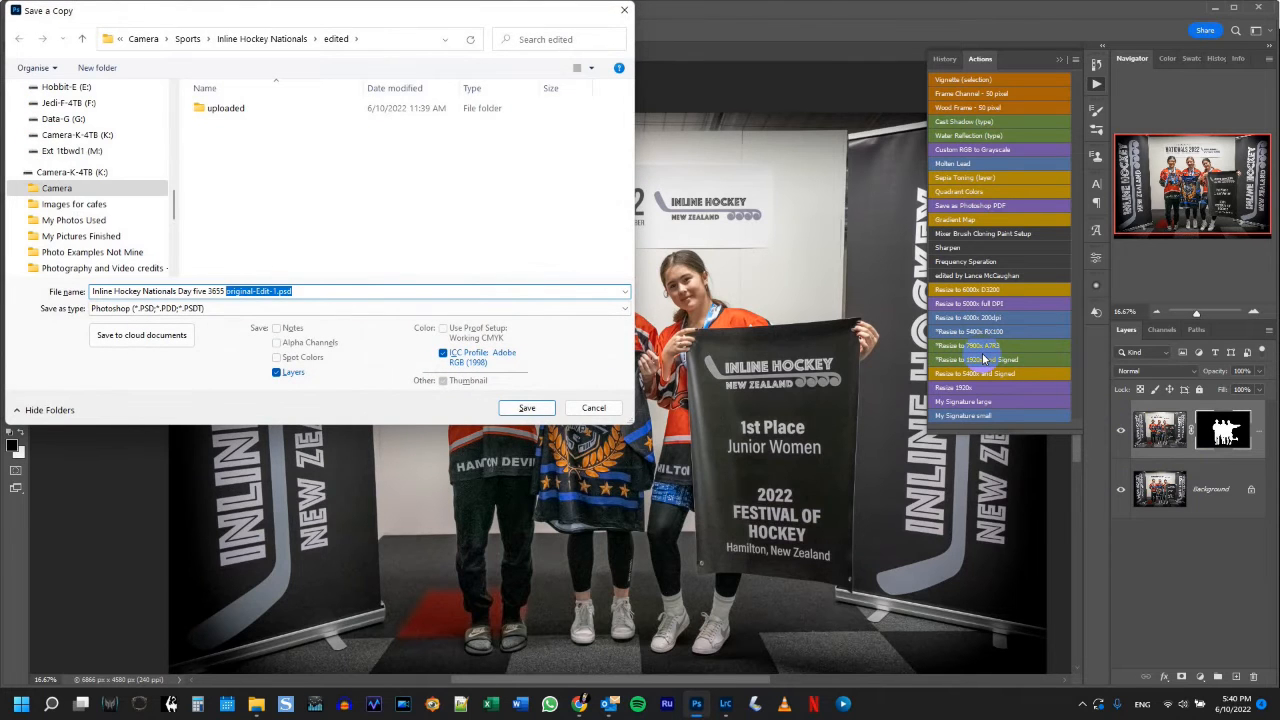
type("full size")
left_click(168, 308)
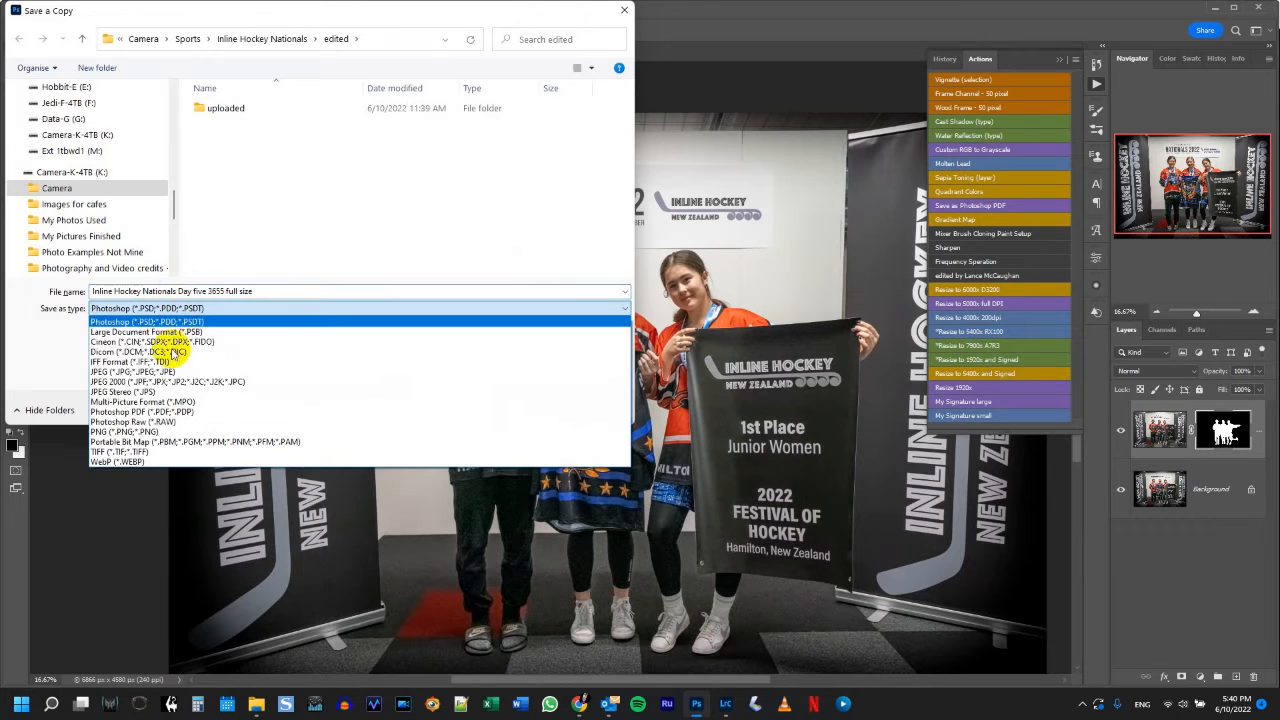
left_click(133, 371)
left_click(528, 410)
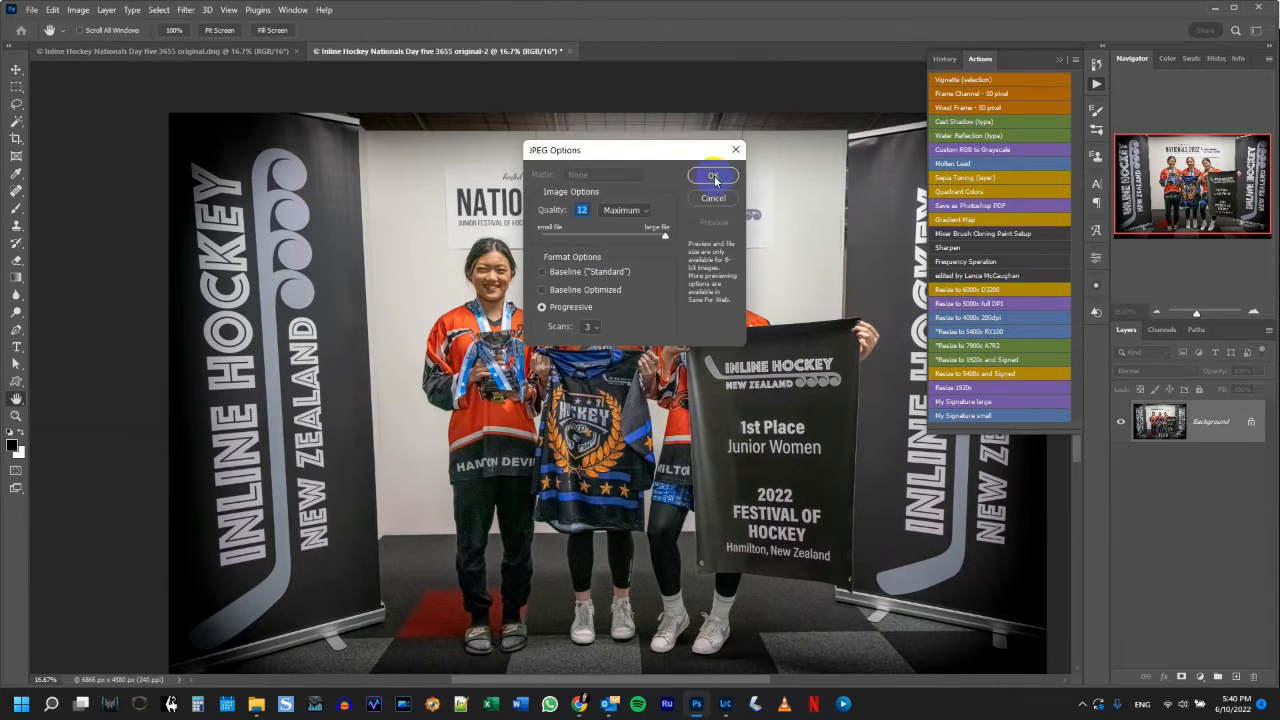
left_click(713, 177)
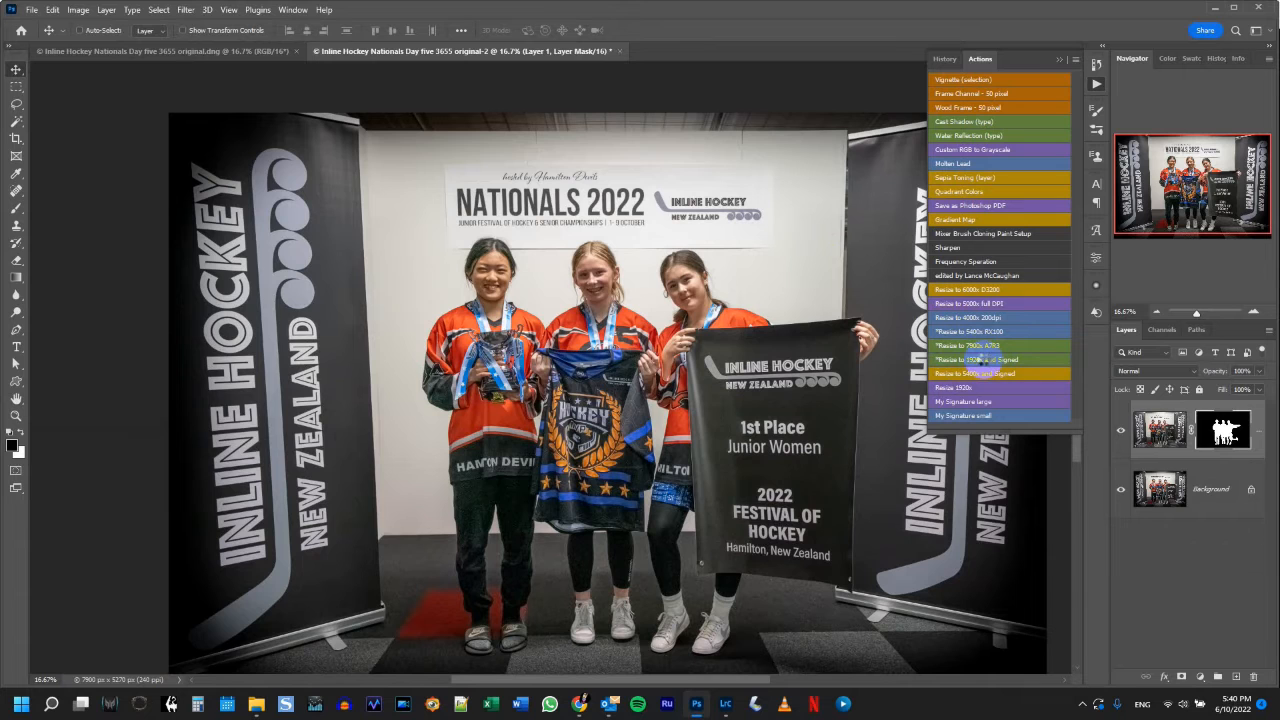
Run the Resize to 1920x and Signed action and lower the signature text layer's opacity to 19%
left_click(985, 360)
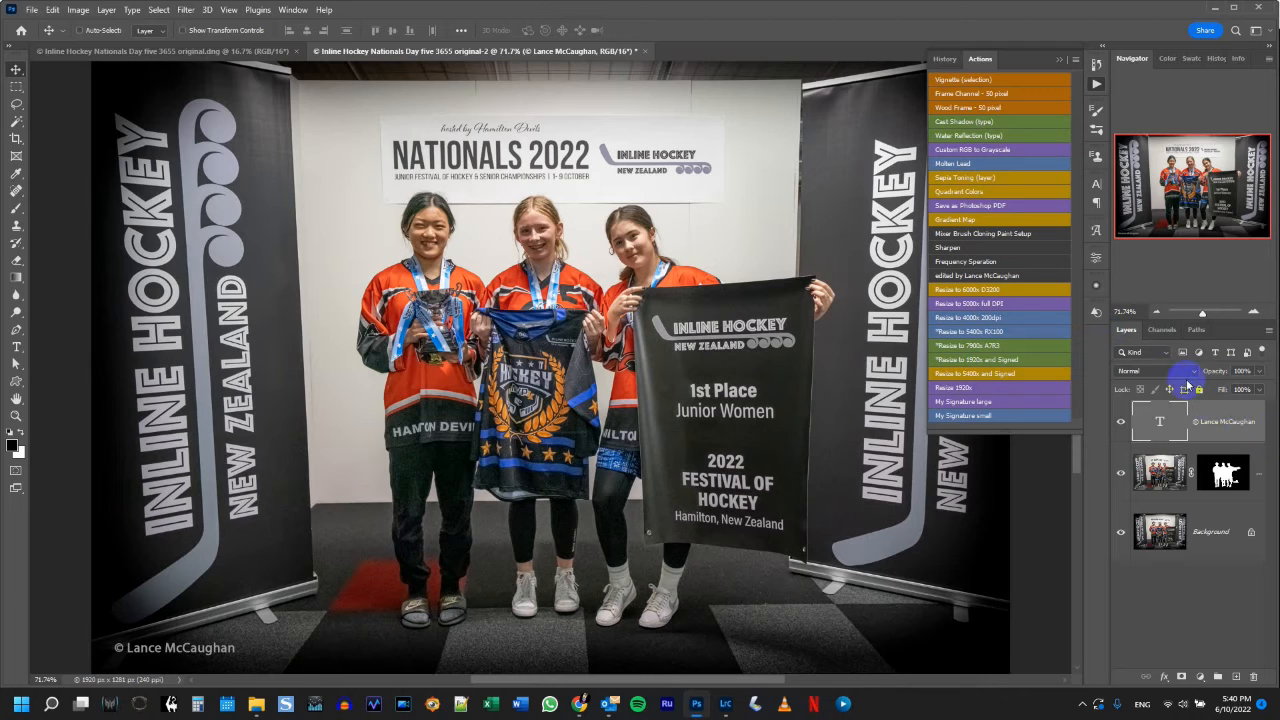
left_click_drag(1220, 375, 1177, 381)
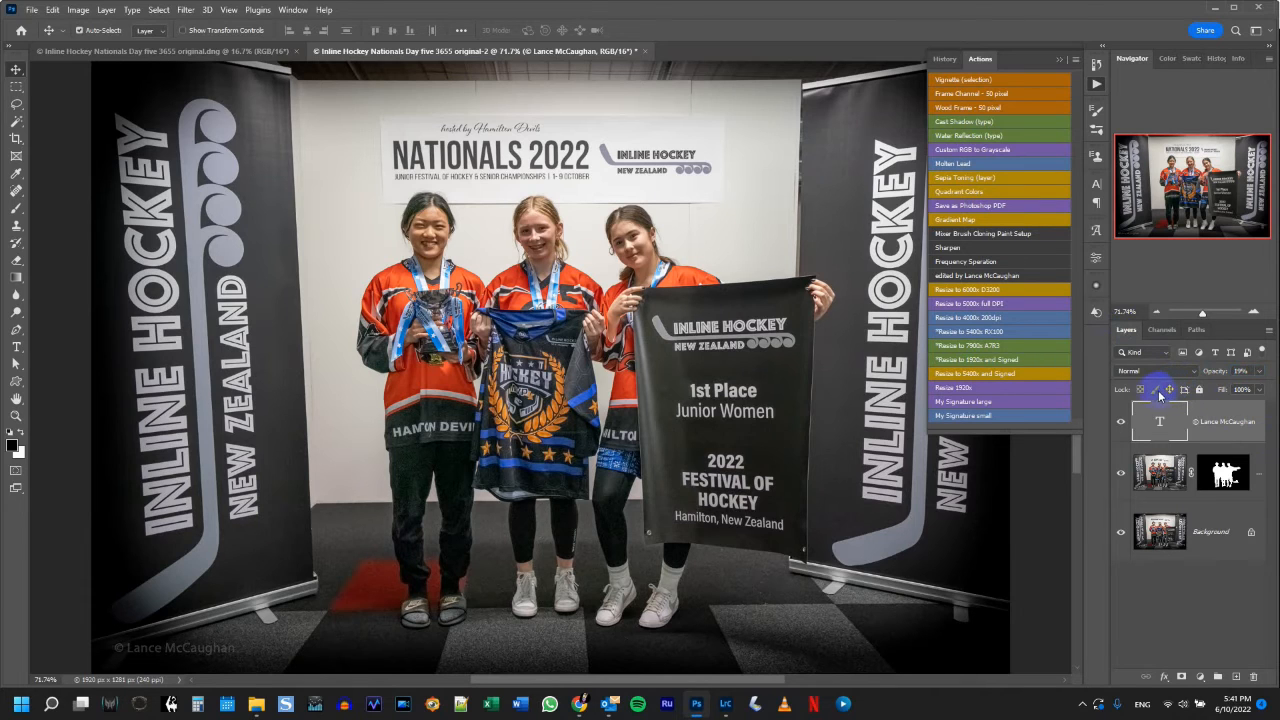
Save a JPEG copy at quality 12 named Inline Hockey Nationals Day five 3655 1920x signed in the edited folder
key("ctrl+alt+s")
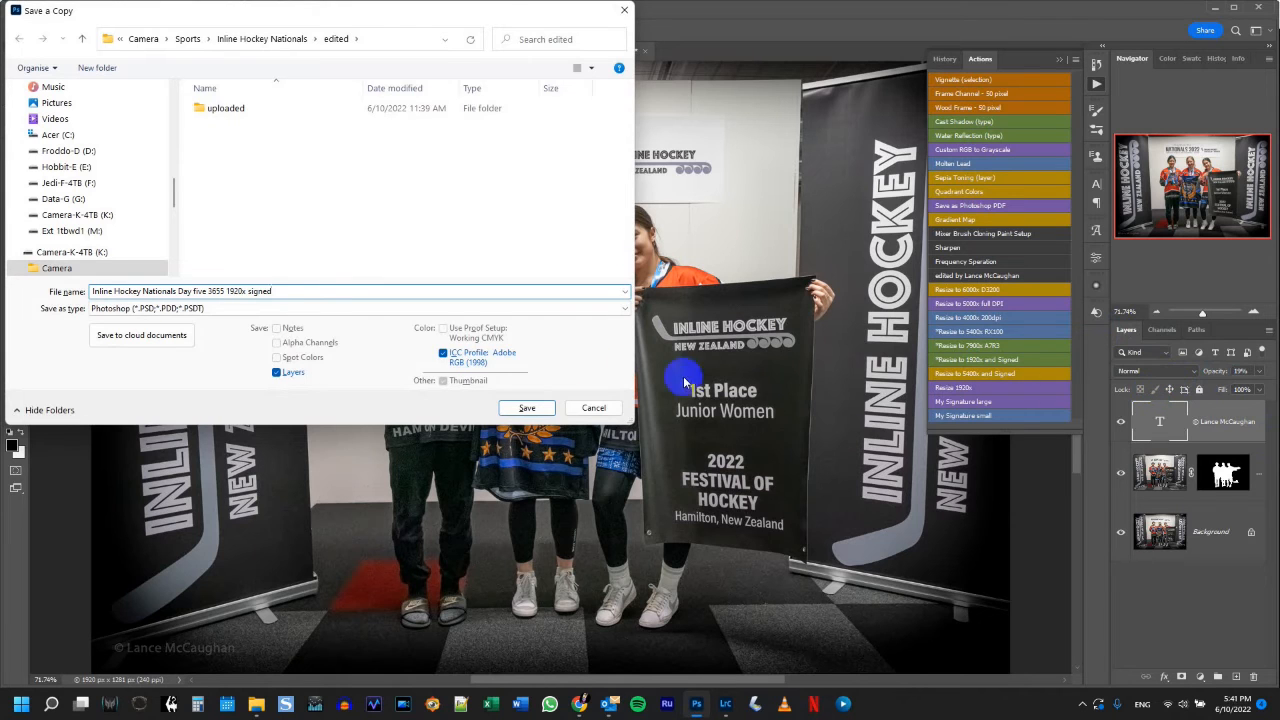
left_click(168, 308)
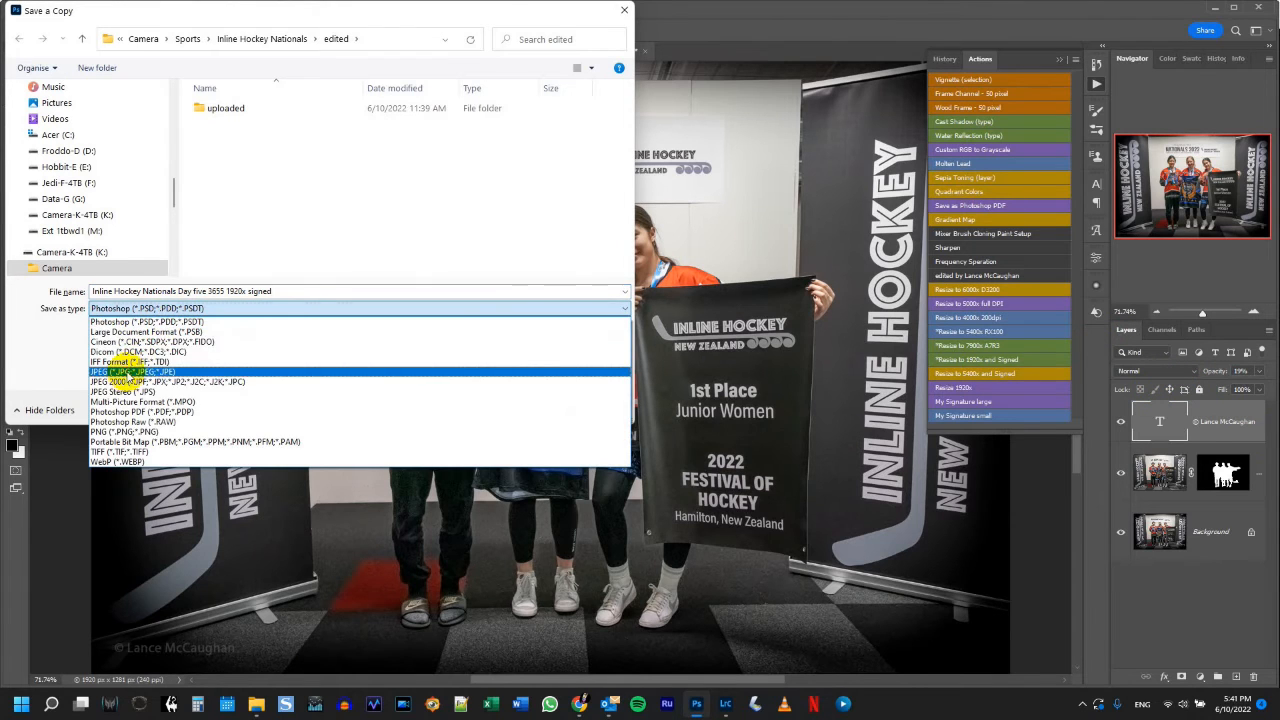
left_click(130, 371)
left_click(526, 407)
left_click(710, 177)
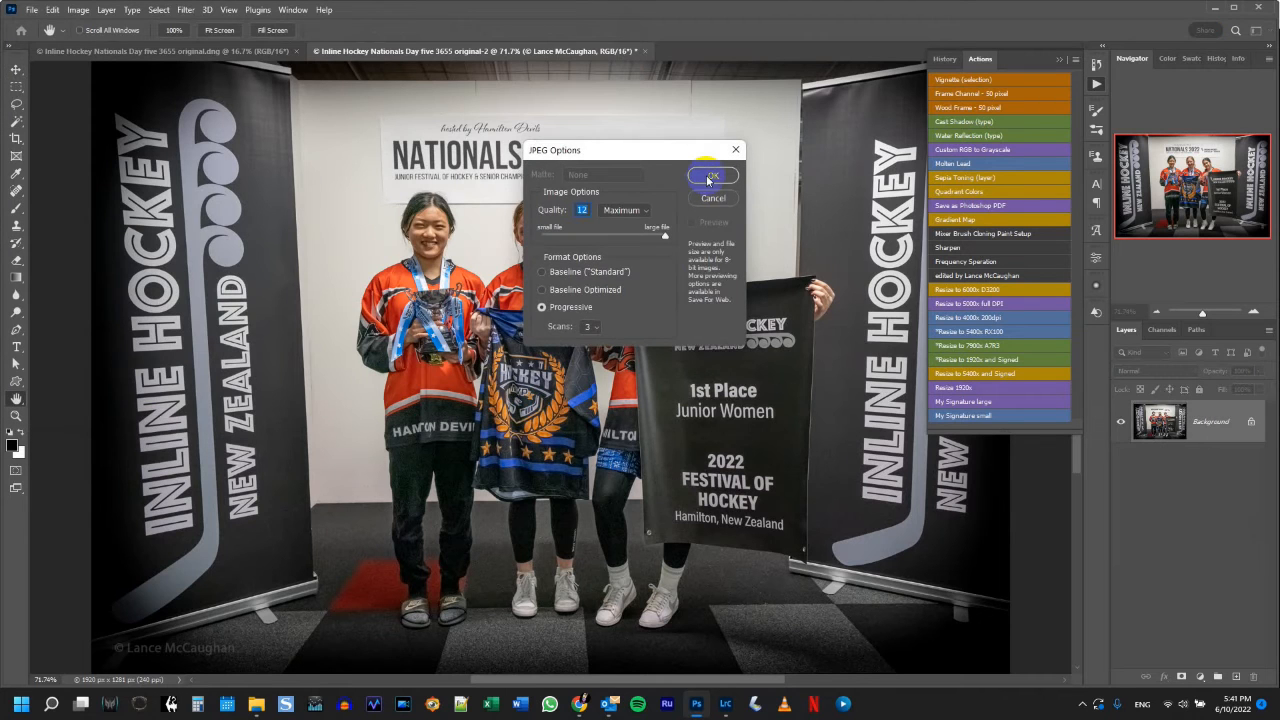
Close both open documents without saving changes and return to Lightroom Classic
left_click(643, 51)
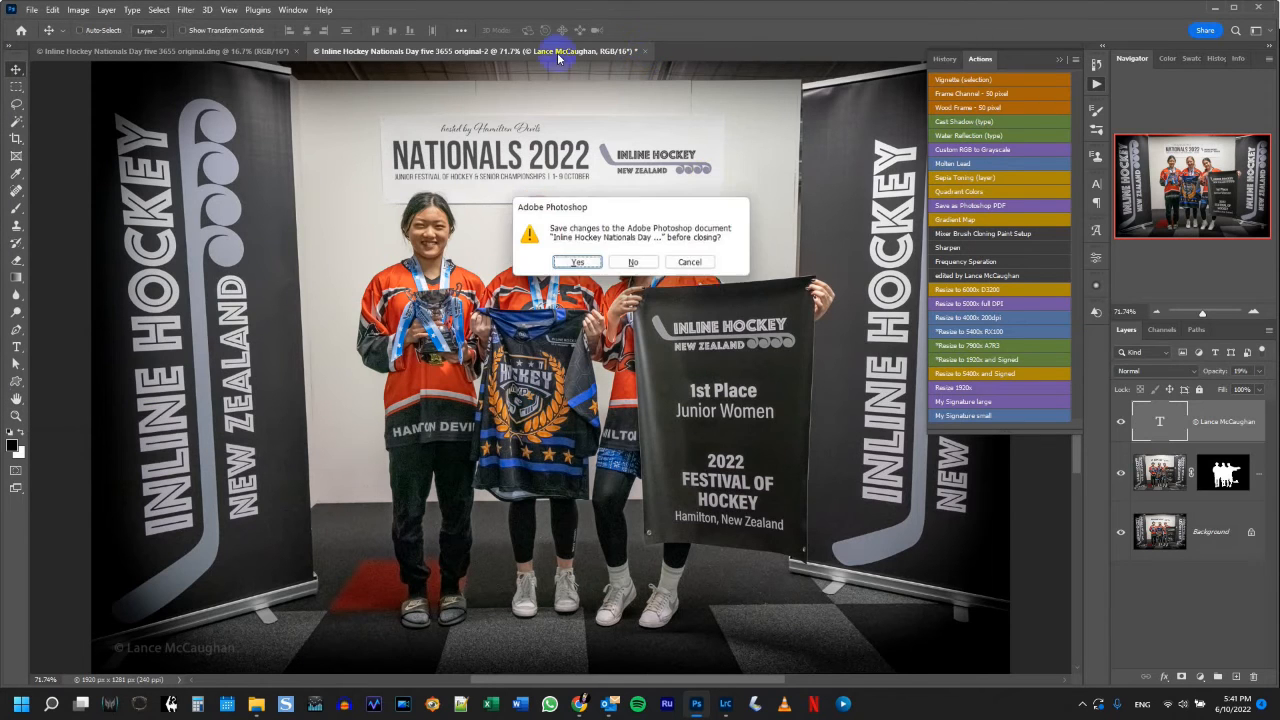
left_click(631, 264)
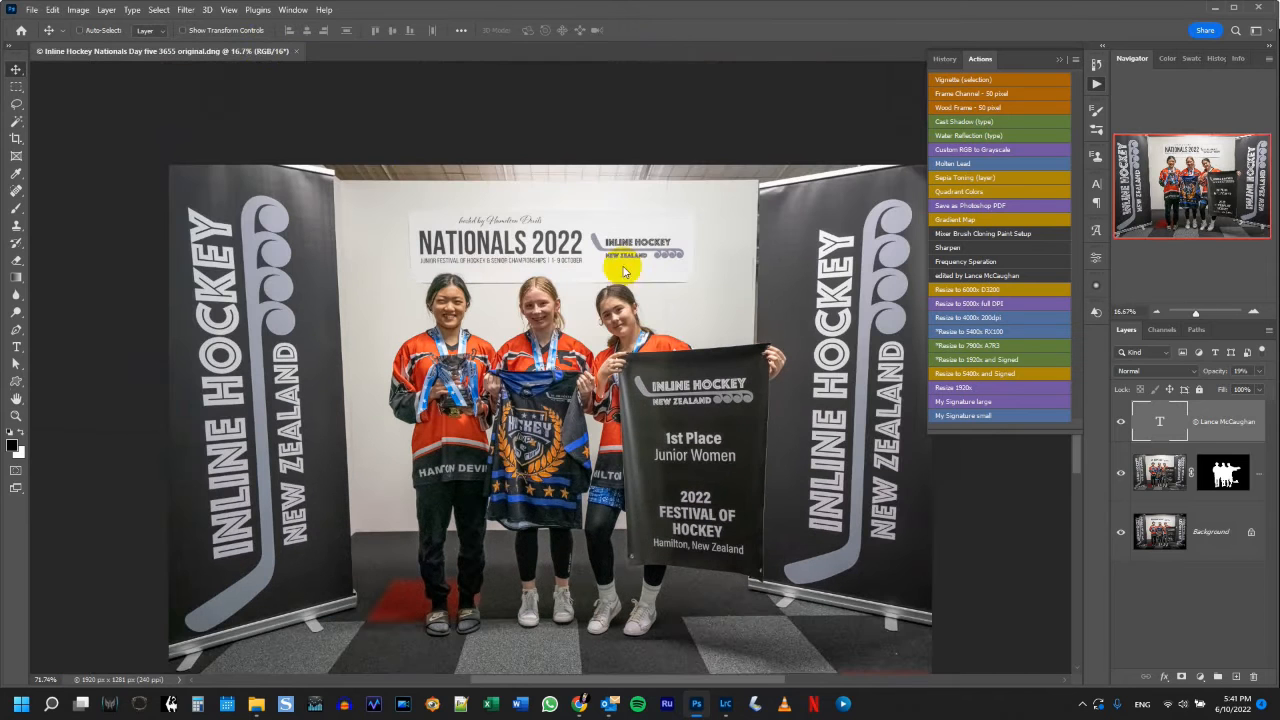
left_click(298, 53)
left_click(631, 263)
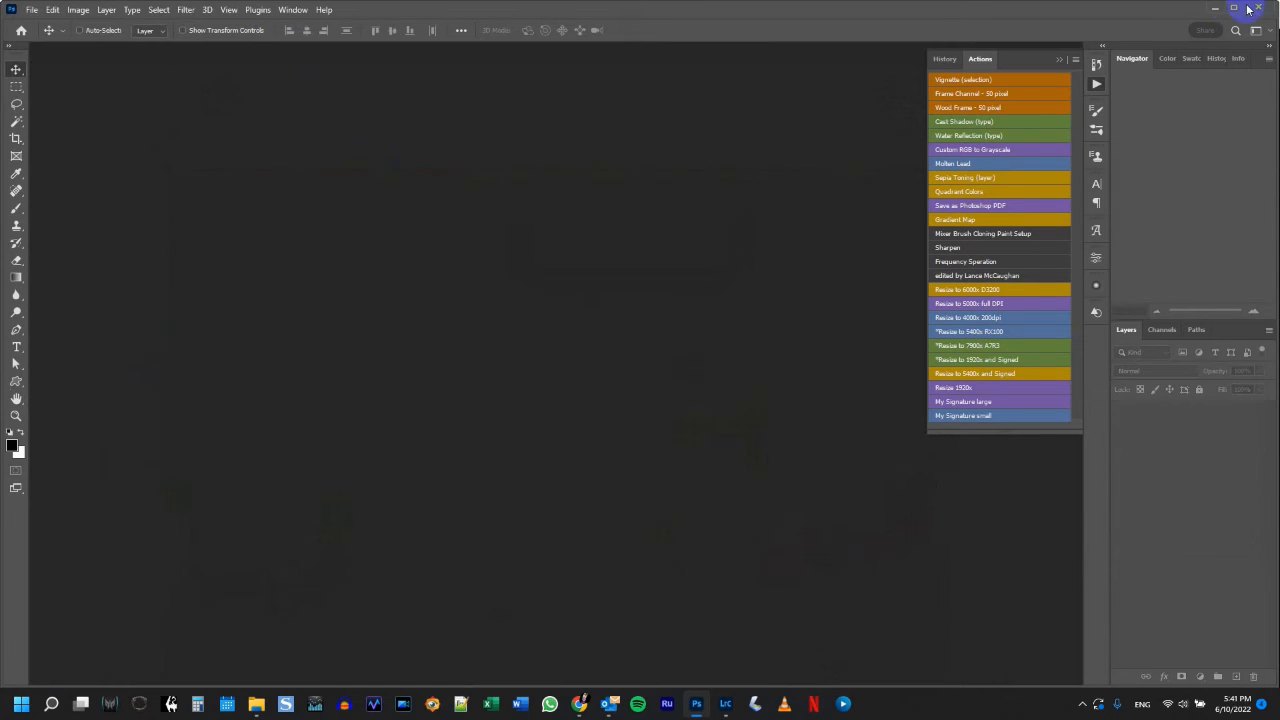
left_click(1217, 10)
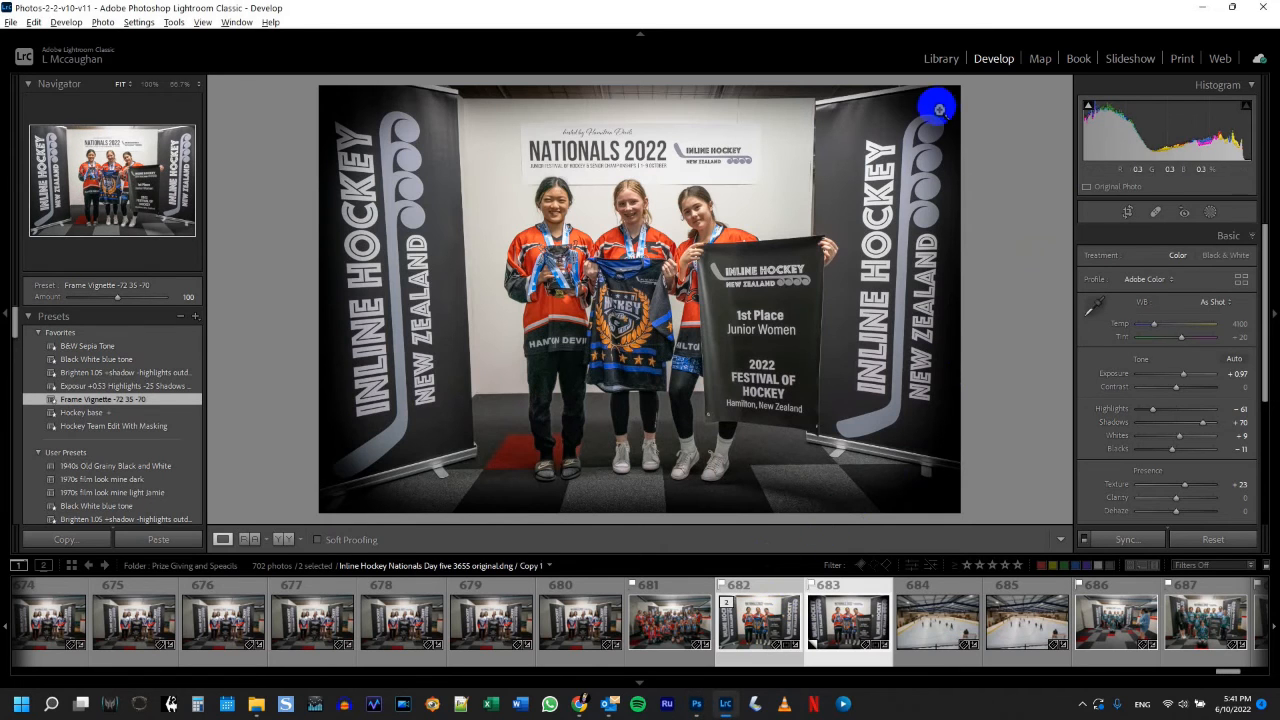
Move the original photo and its virtual copy from Prize Giving and Speacils to the edited folder in the Library
left_click(940, 58)
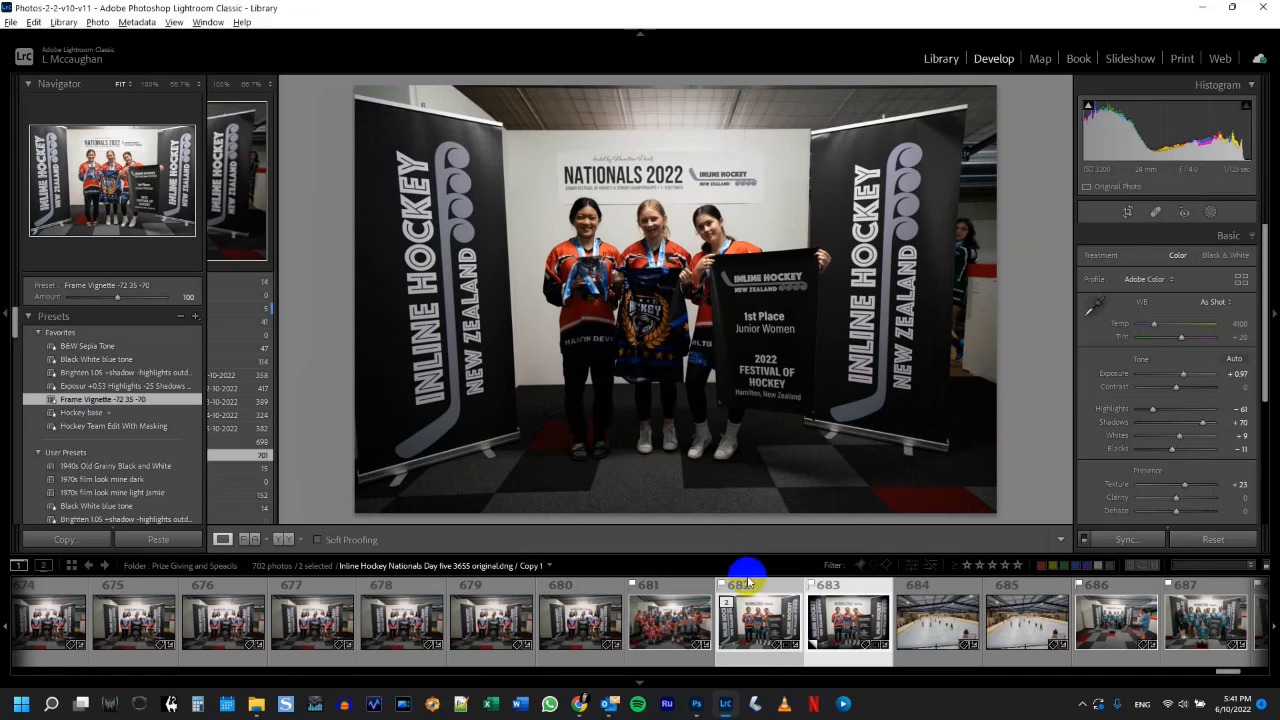
left_click(758, 645)
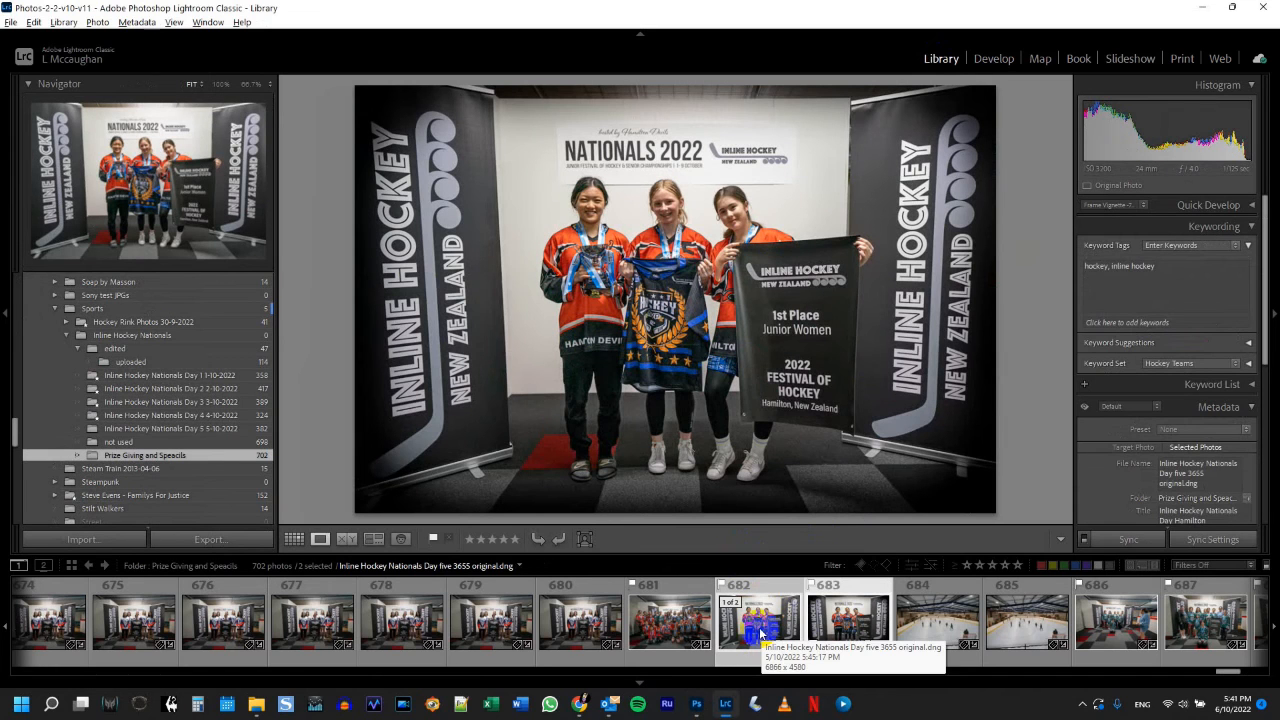
left_click_drag(760, 630, 123, 347)
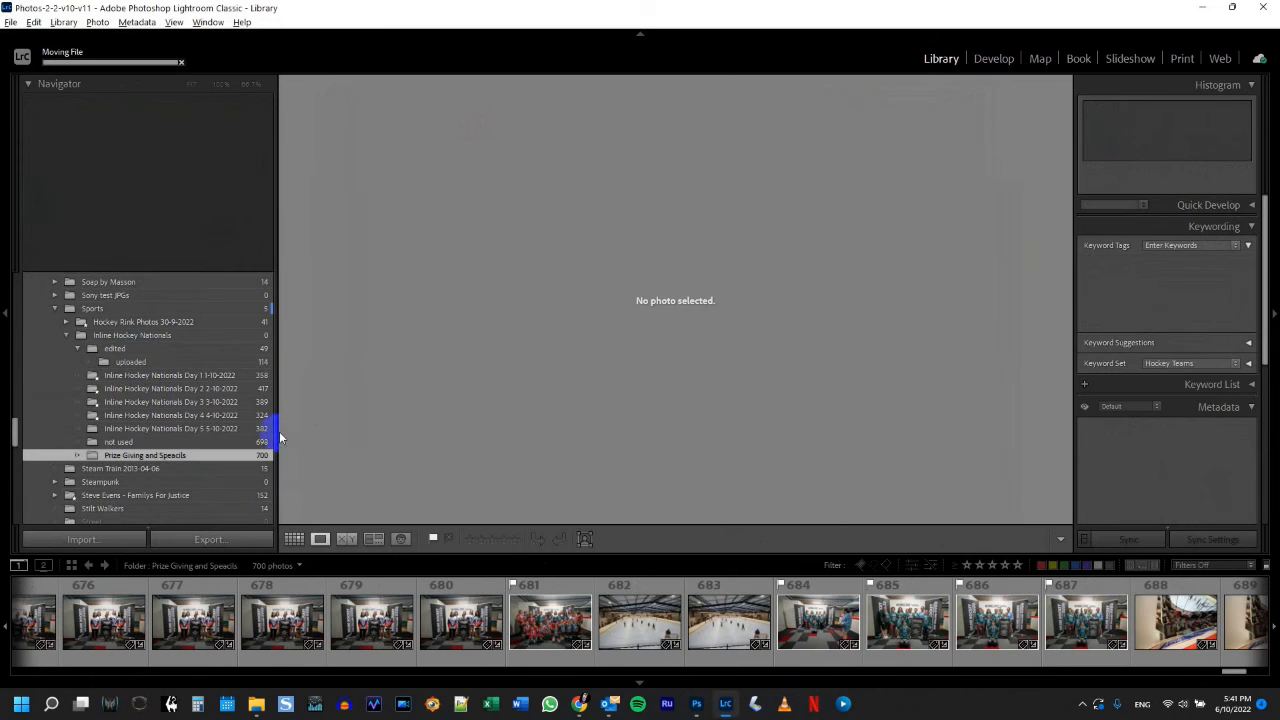
Check the files in the edited folder in File Explorer
left_click(268, 705)
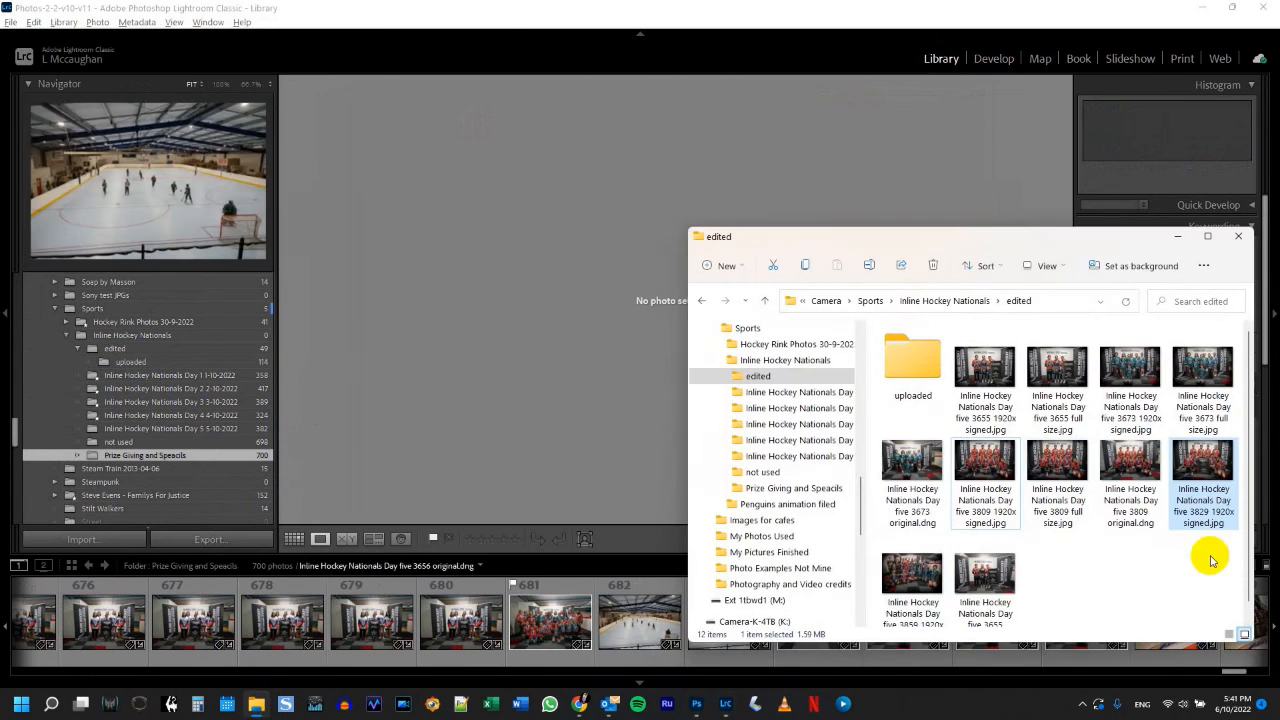
left_click(1089, 585)
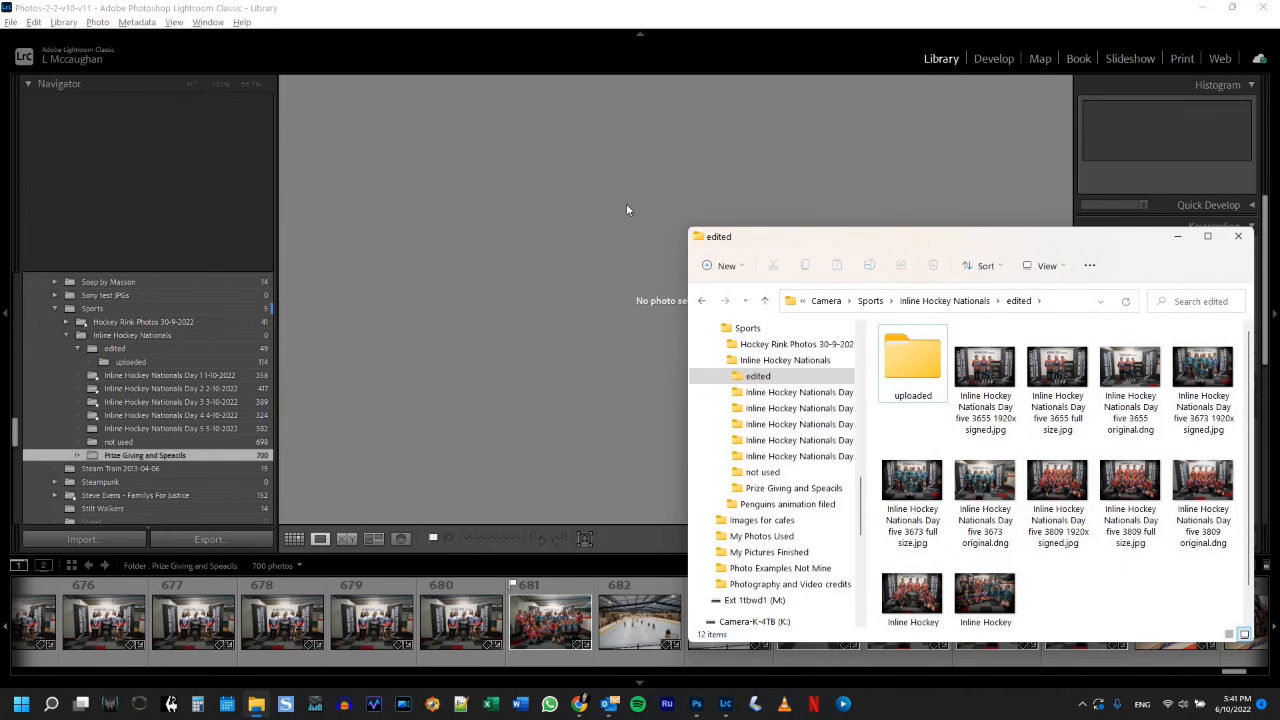